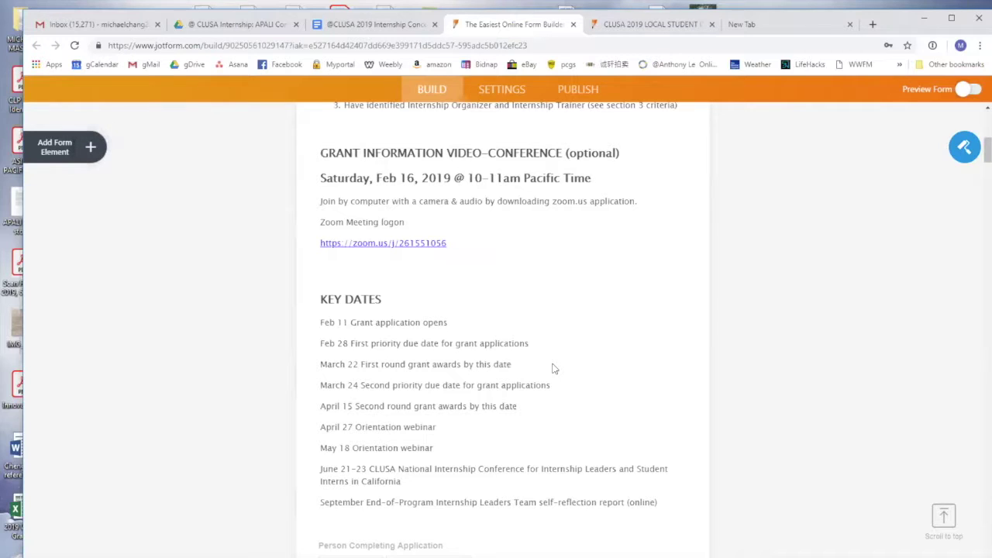
Review the grant application's key dates and the fields for the person completing the application on the first page
scroll(560, 392, down, 1)
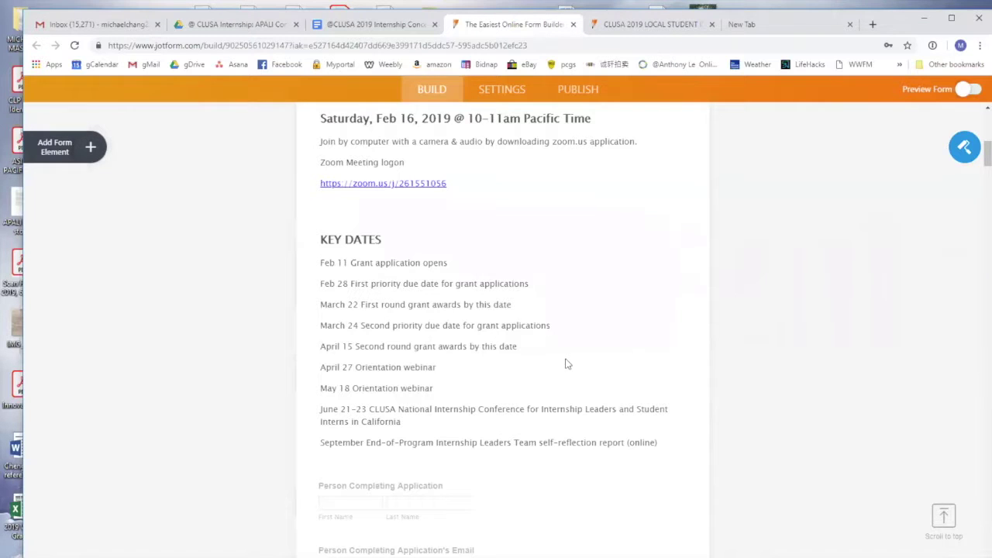
scroll(566, 363, down, 1)
scroll(557, 390, down, 2)
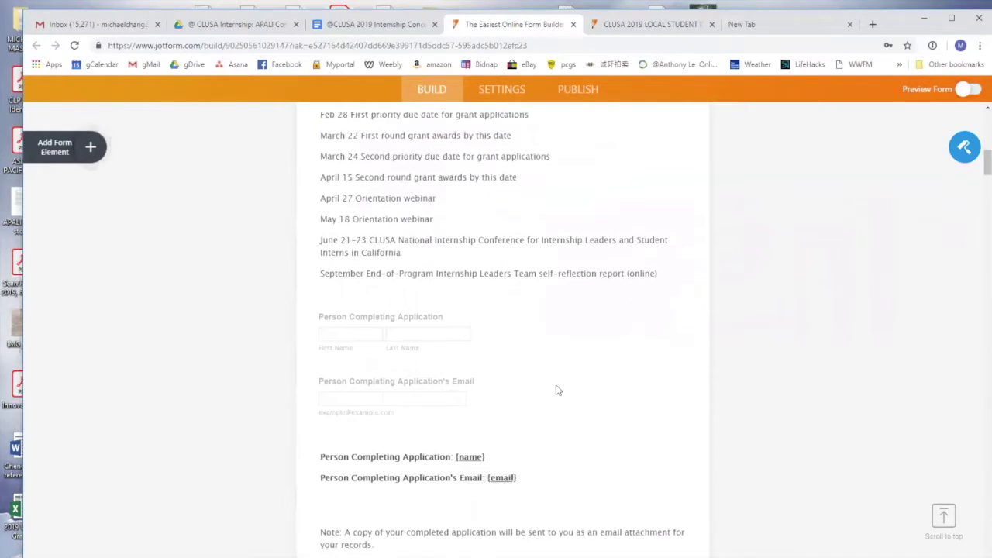
scroll(557, 390, down, 8)
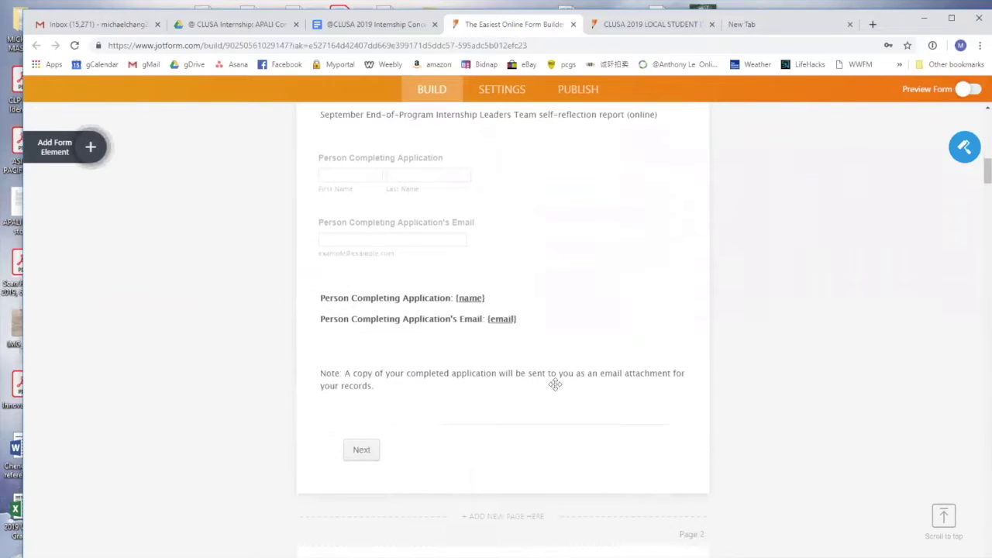
Examine the Section 1 Organization Information questions, from organization name and 501c3 status through question 1.5
scroll(556, 390, down, 2)
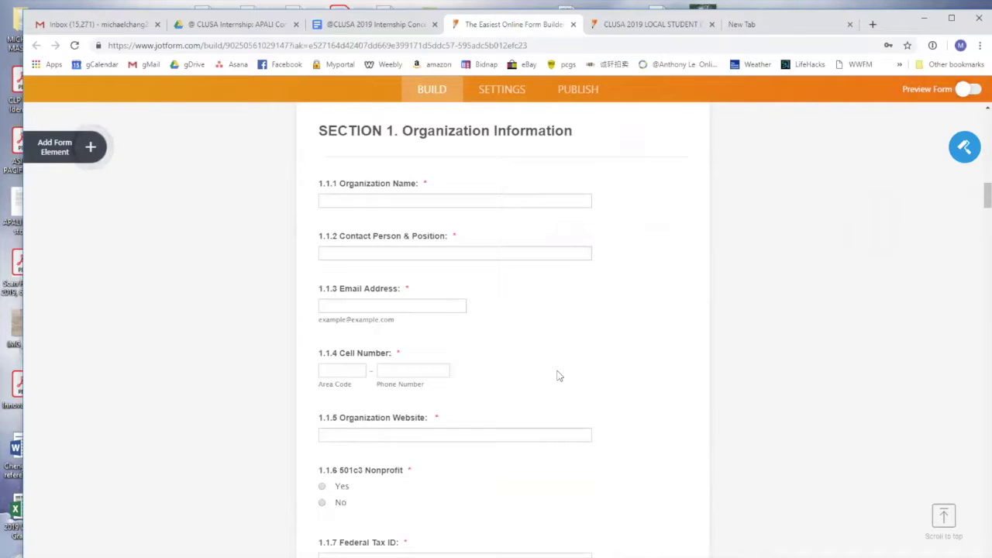
scroll(556, 376, down, 2)
scroll(556, 376, down, 2)
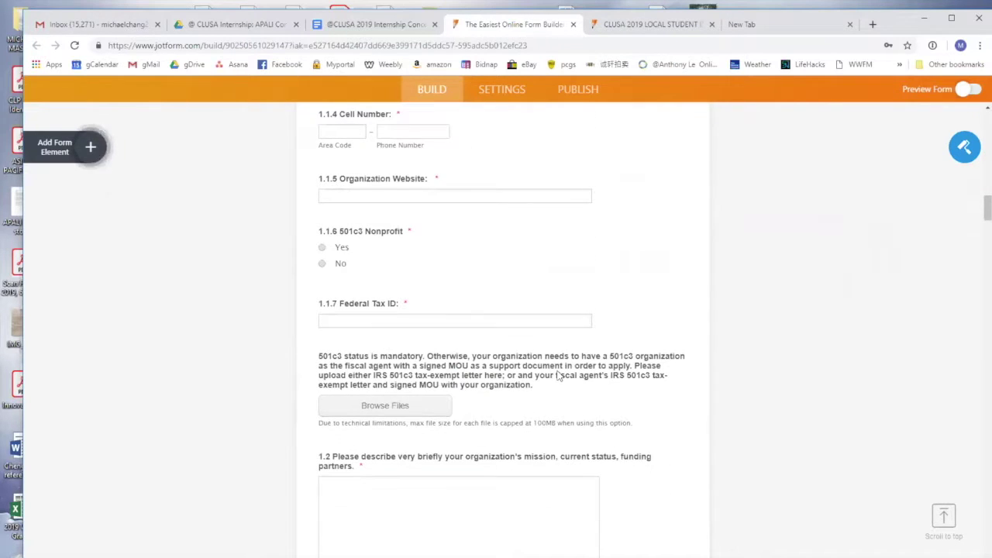
scroll(556, 375, down, 2)
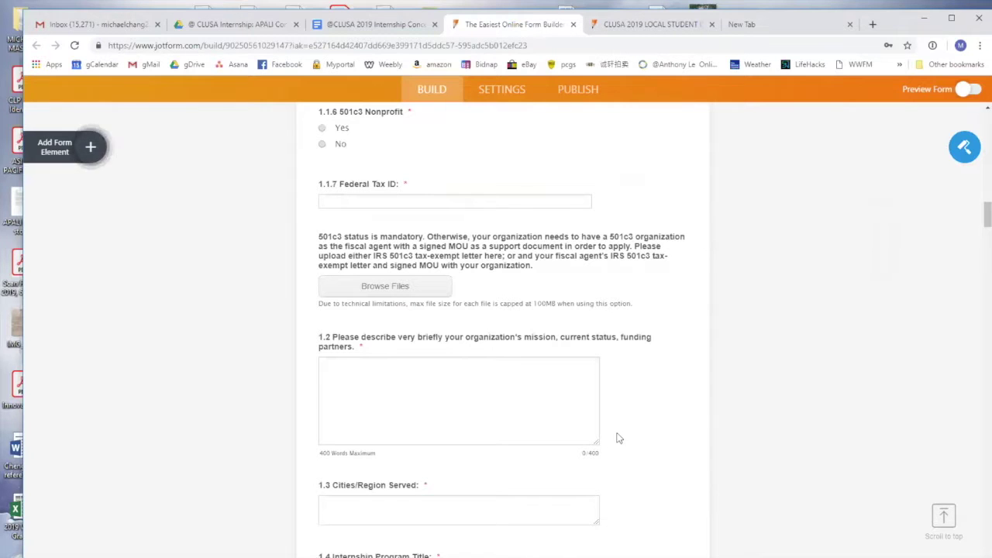
scroll(620, 434, down, 1)
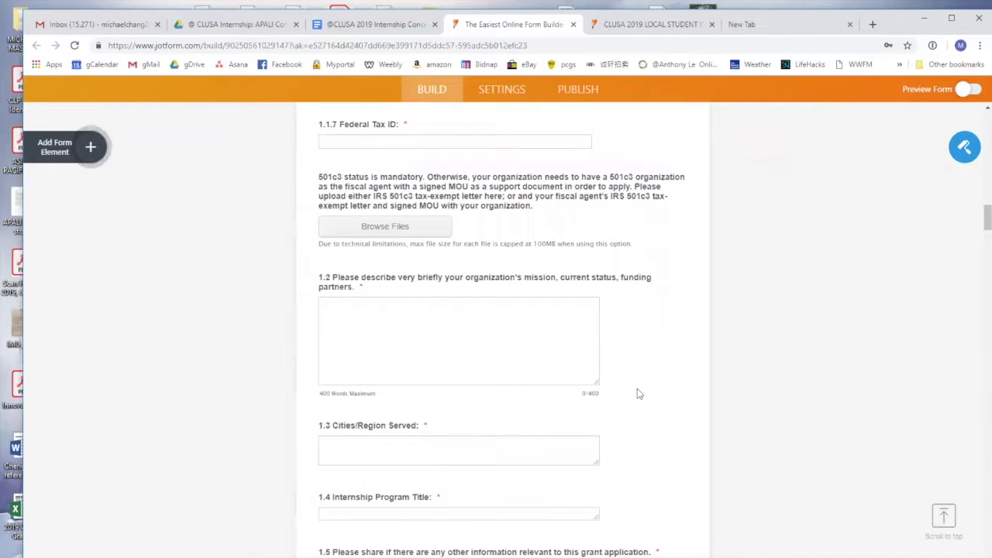
scroll(637, 394, down, 1)
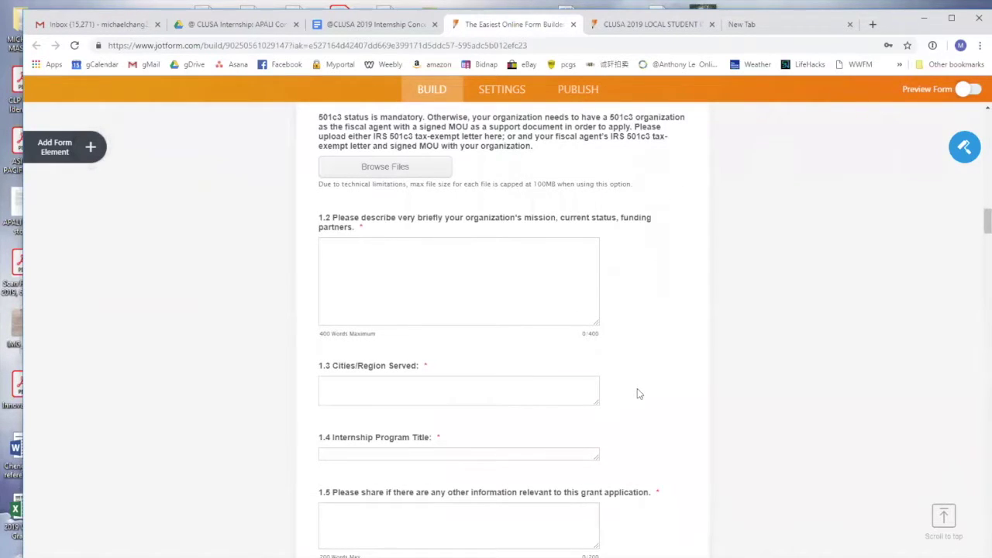
scroll(637, 394, down, 4)
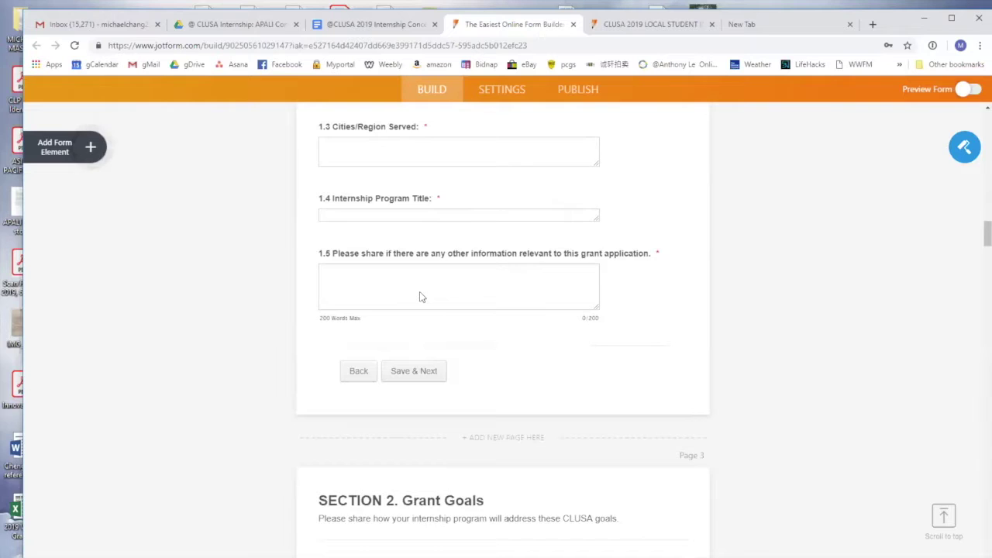
scroll(419, 294, up, 4)
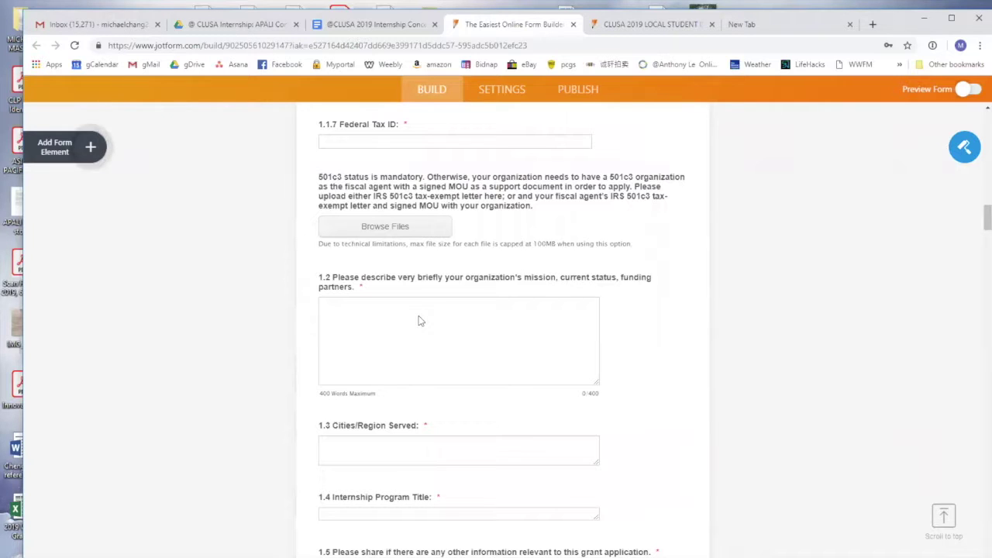
scroll(437, 324, down, 1)
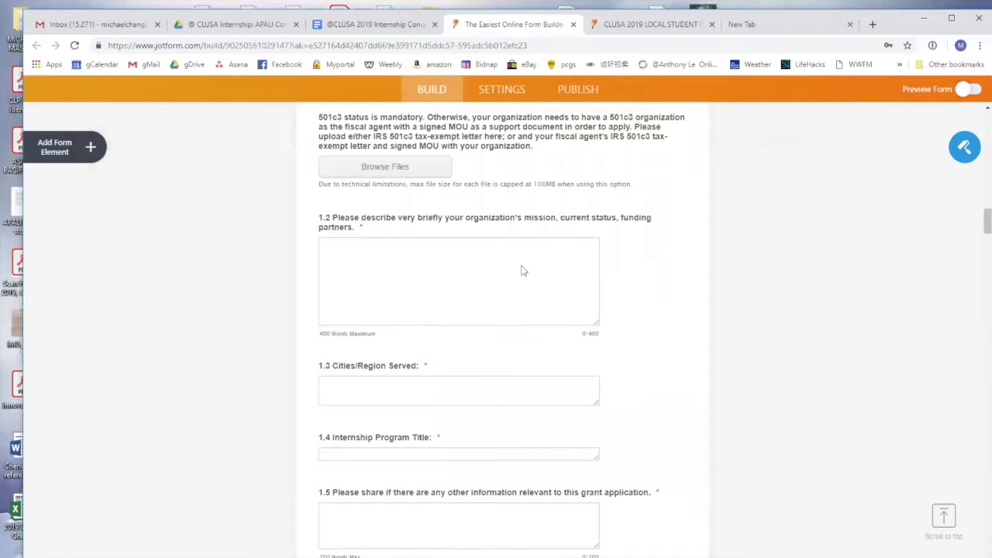
scroll(509, 276, down, 1)
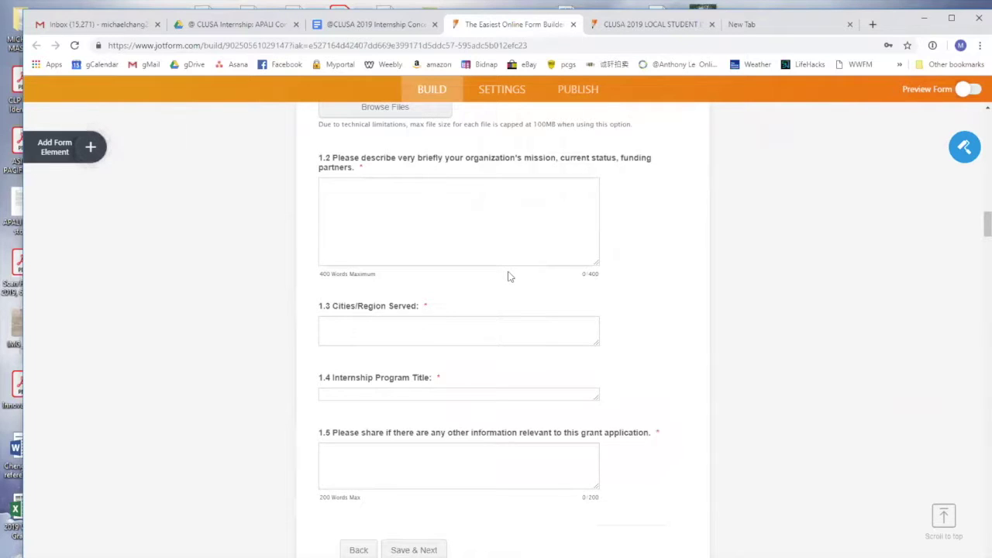
scroll(499, 286, down, 3)
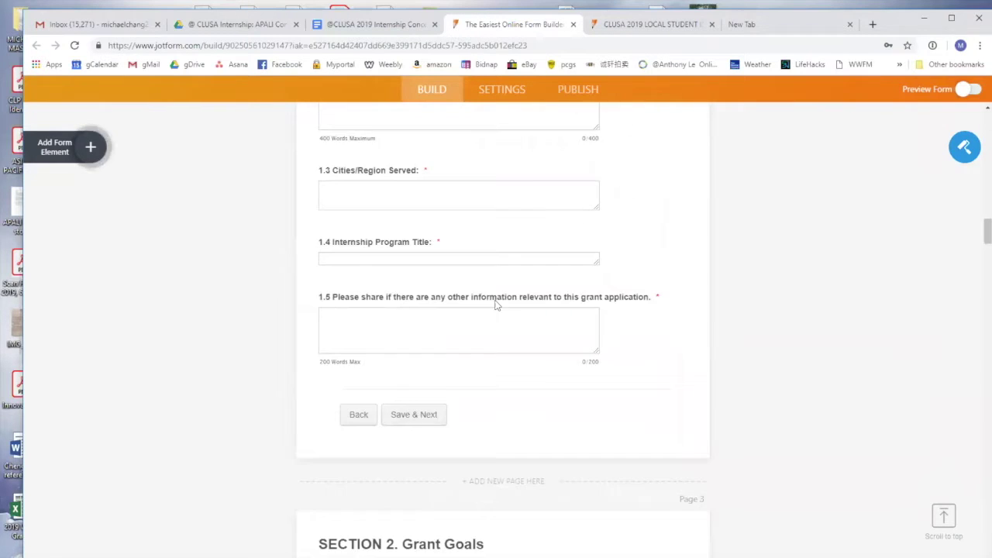
Read through the Section 2 Grant Goals questions 2.1 to 2.3 and their word limits
scroll(497, 306, down, 3)
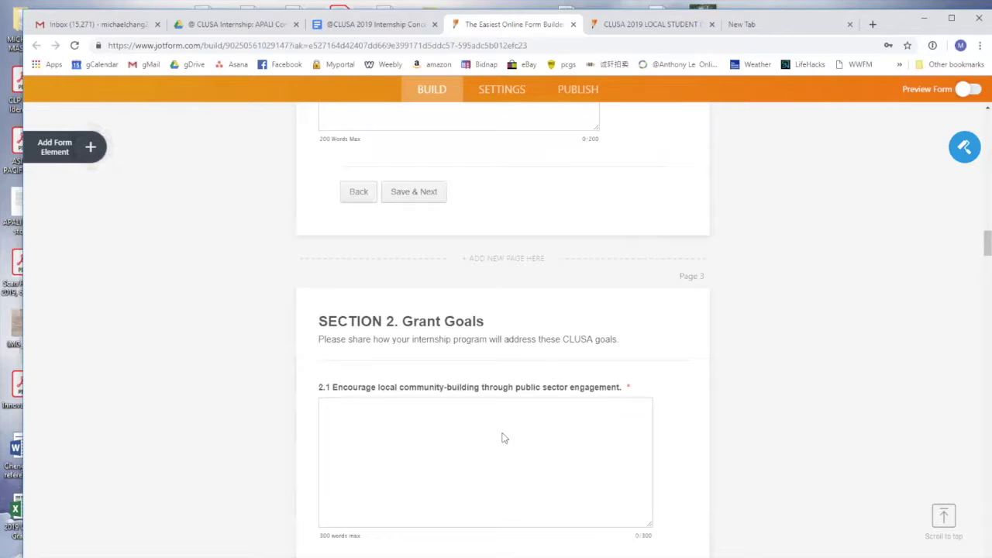
scroll(503, 432, down, 4)
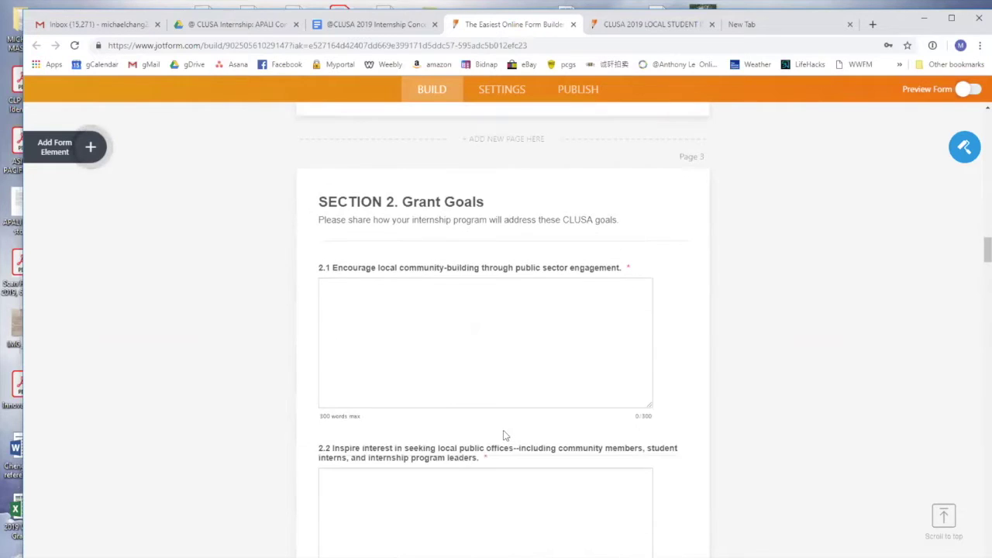
scroll(503, 436, down, 3)
scroll(503, 436, up, 4)
scroll(504, 436, up, 2)
scroll(616, 417, down, 4)
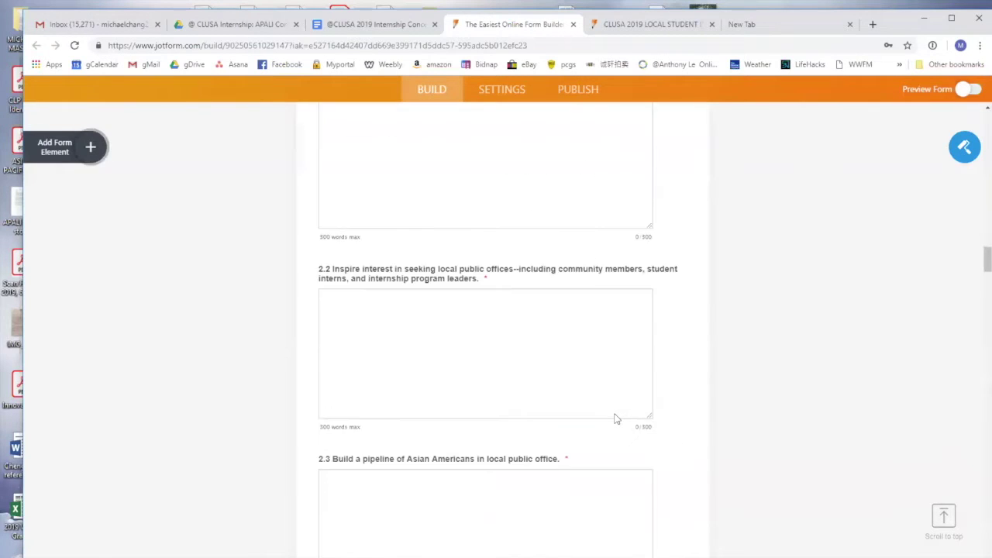
scroll(616, 419, up, 3)
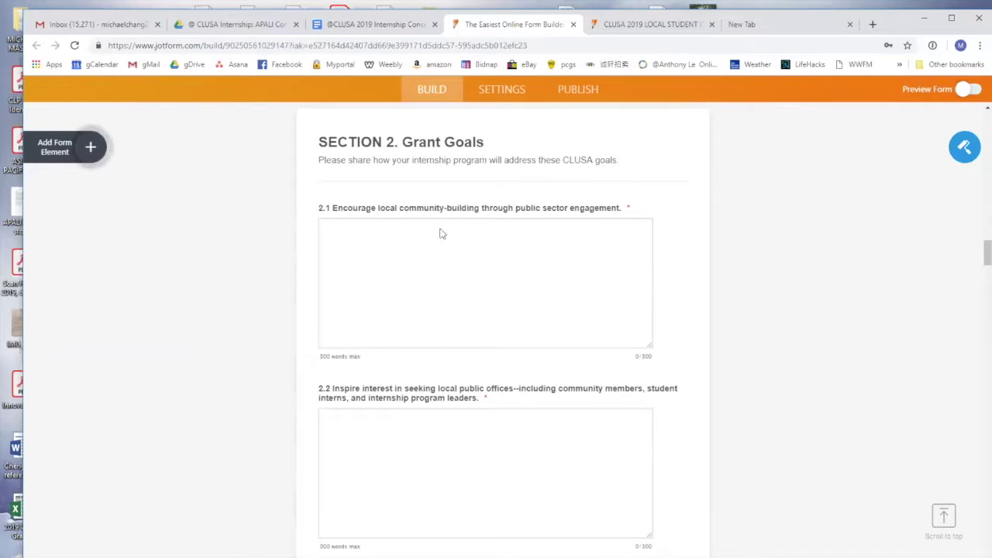
scroll(439, 234, down, 1)
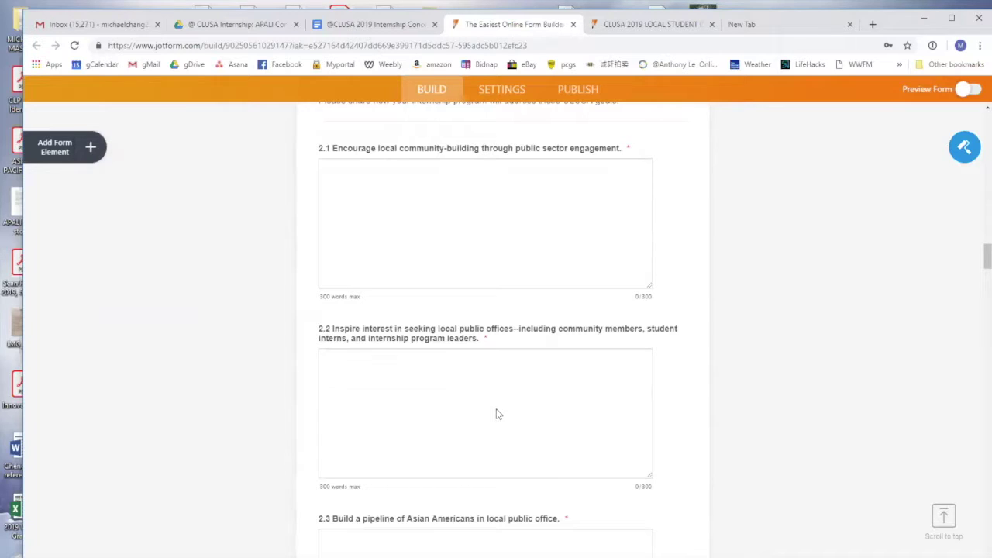
scroll(496, 411, down, 1)
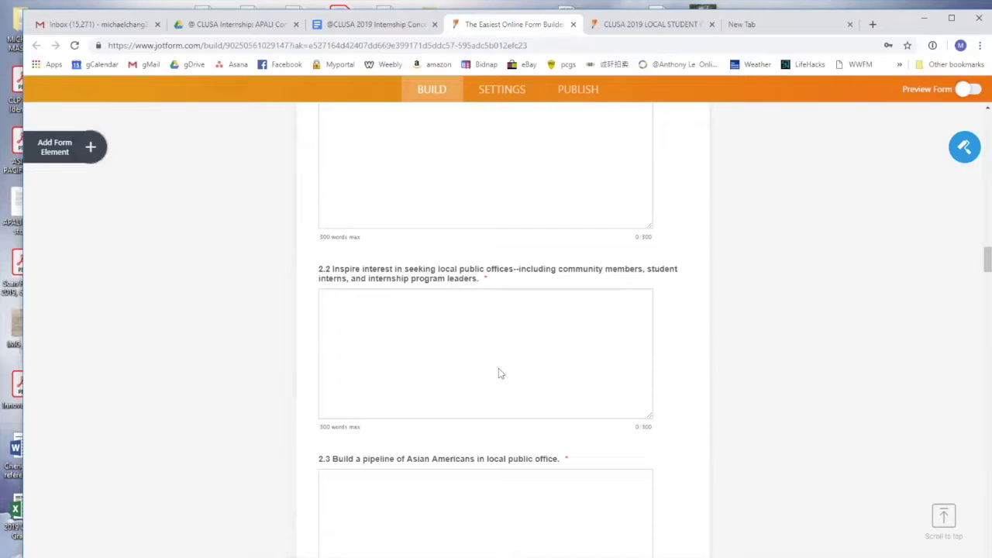
scroll(499, 372, down, 2)
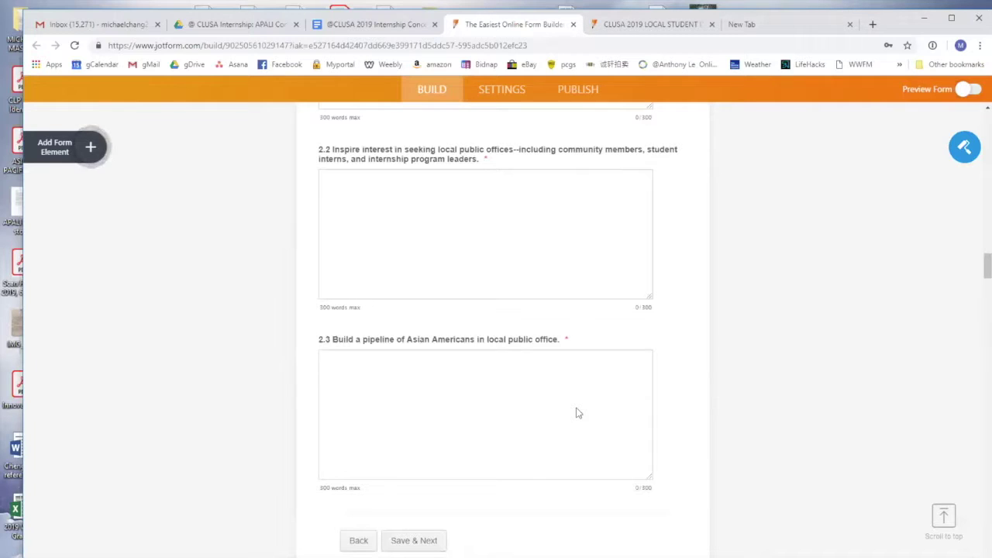
scroll(526, 423, down, 3)
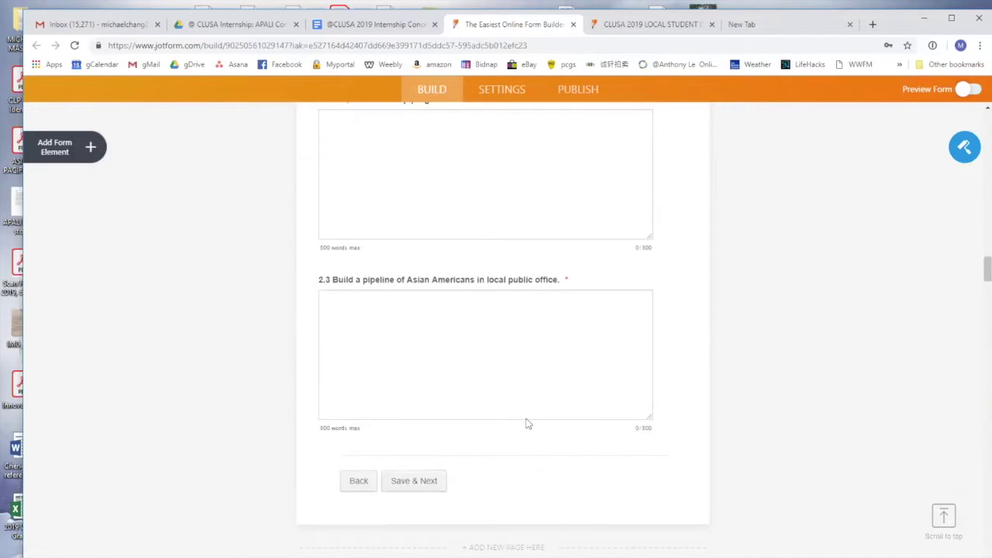
Examine the Section 3 Internship Leaders Team questions 3.1 and 3.2 on the Internship Organizer and Internship Trainer
scroll(526, 423, down, 1)
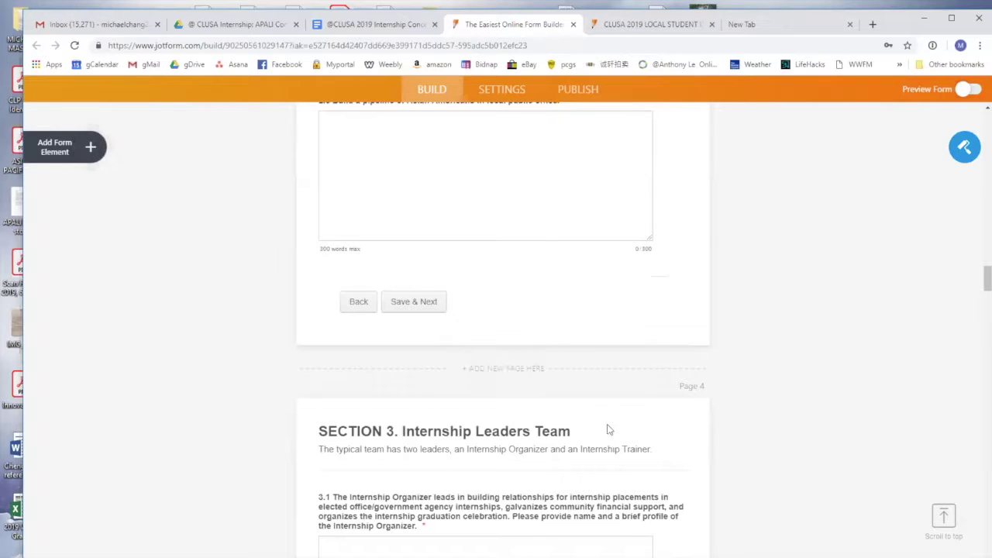
scroll(609, 428, down, 1)
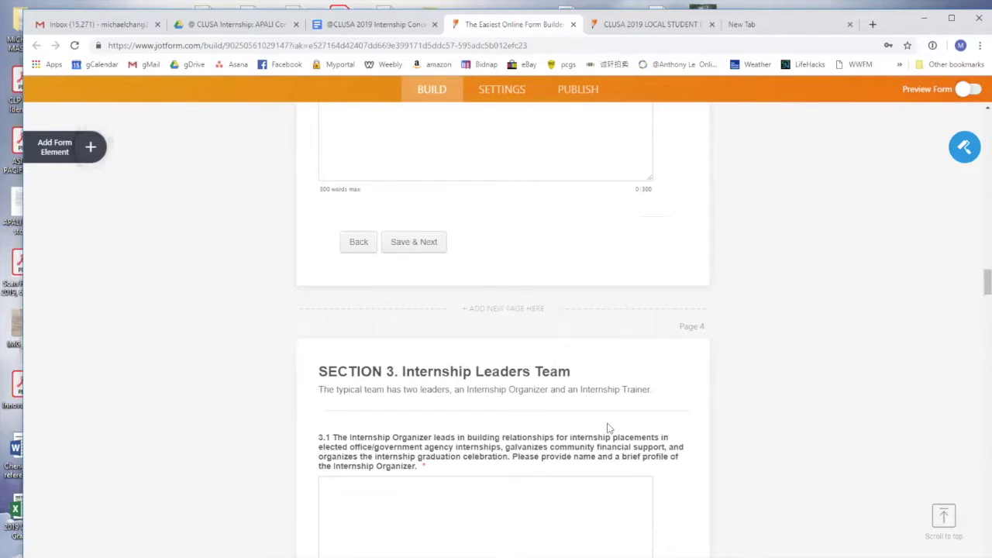
scroll(608, 428, down, 2)
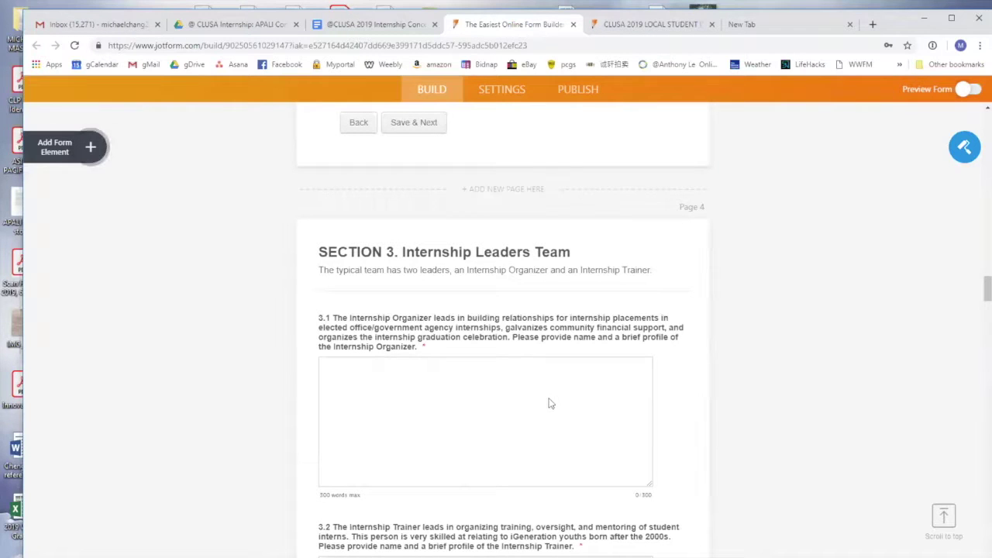
scroll(548, 403, down, 2)
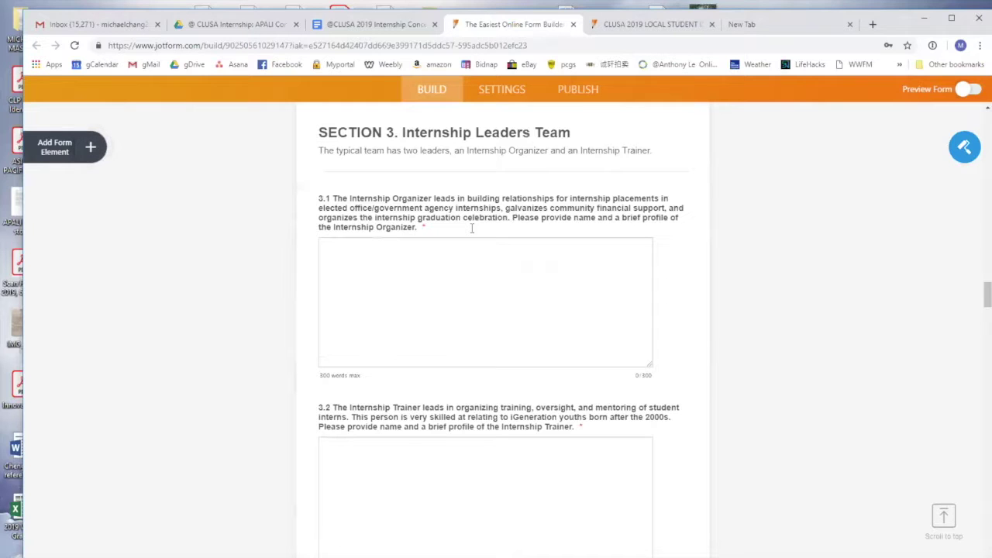
scroll(464, 403, down, 1)
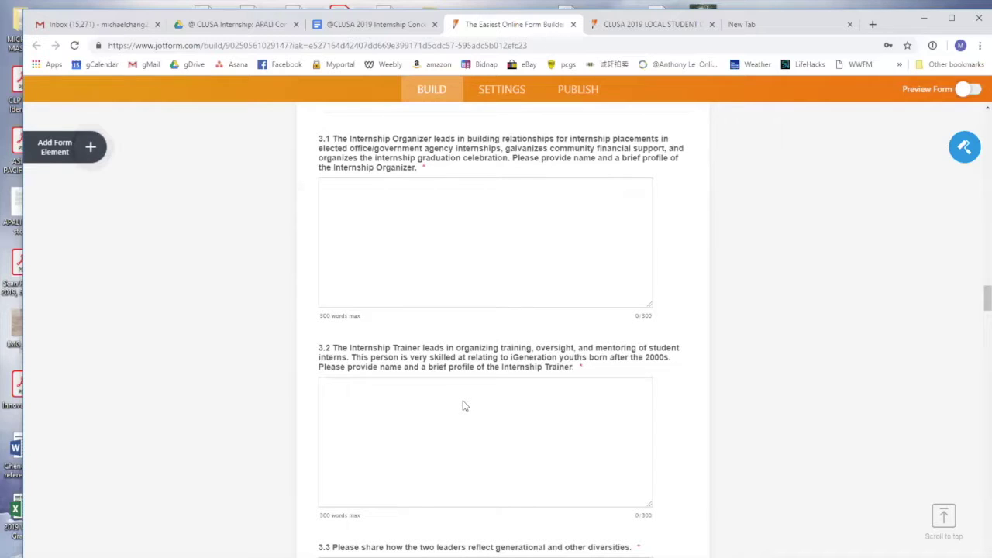
scroll(520, 299, down, 1)
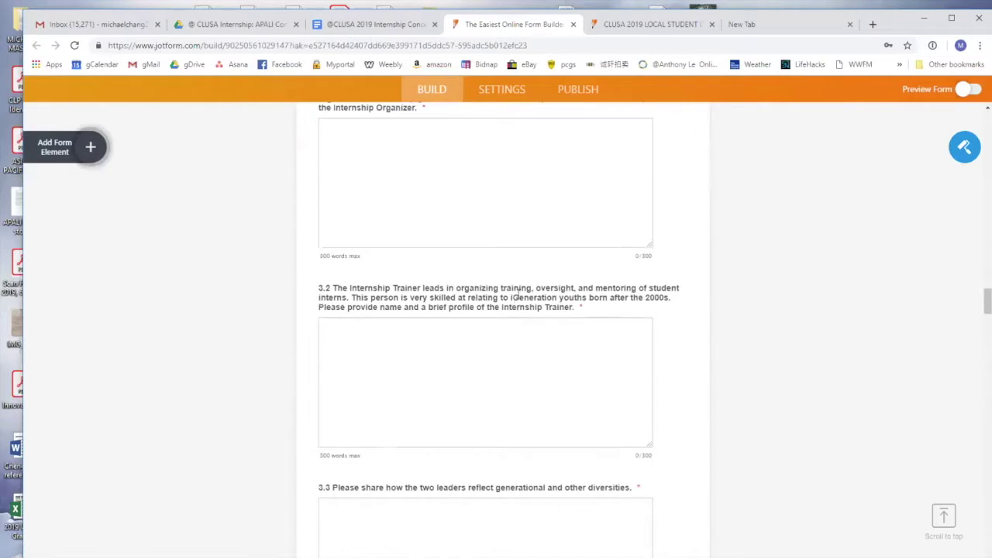
scroll(511, 304, up, 1)
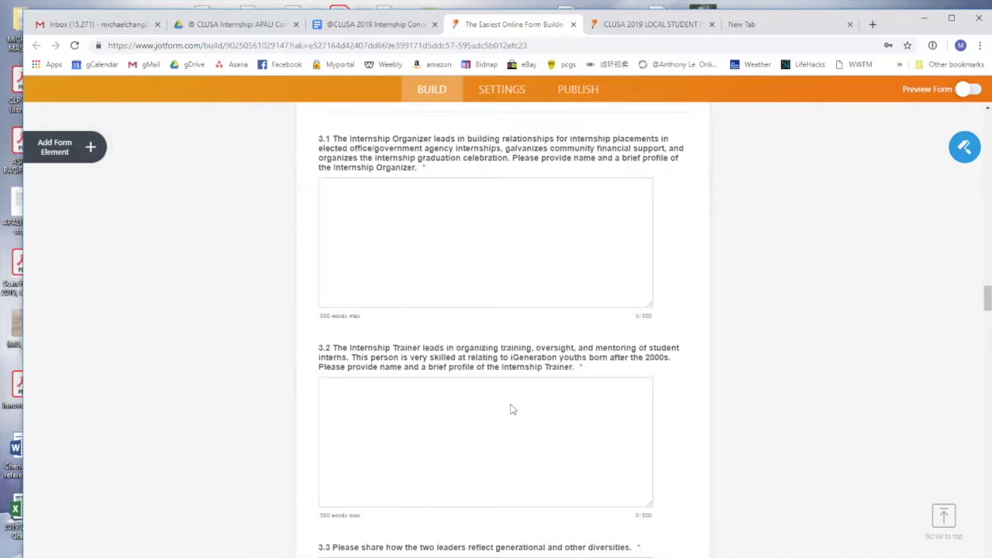
scroll(511, 409, down, 3)
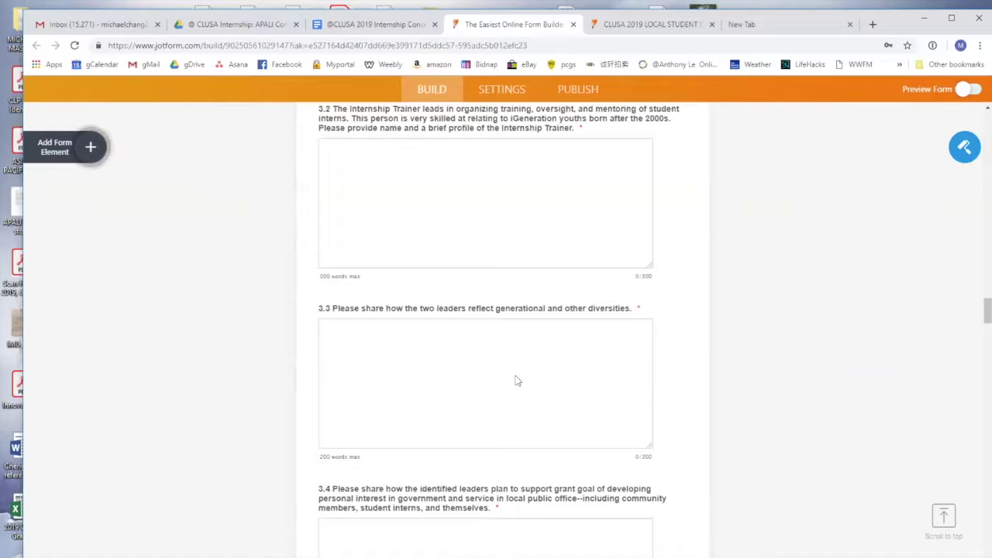
scroll(587, 364, up, 3)
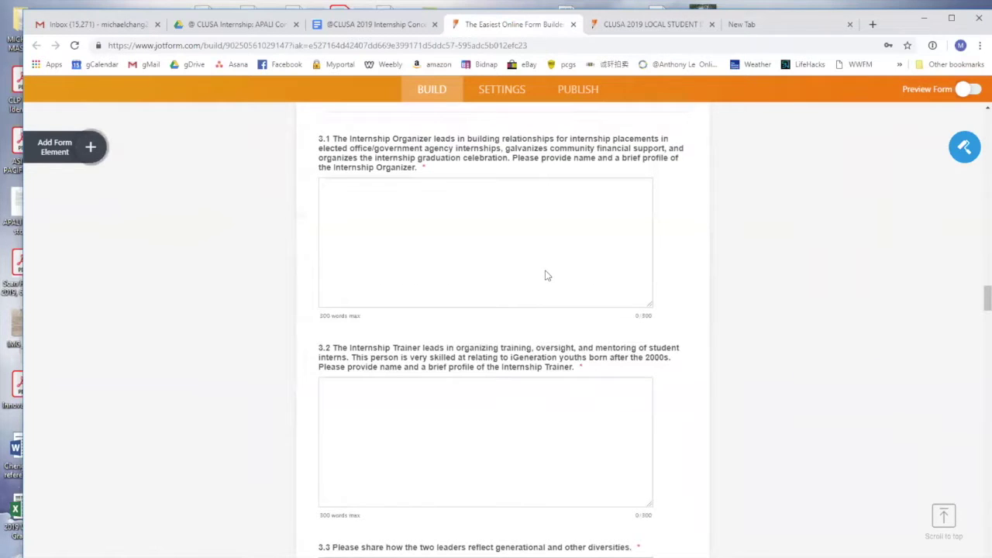
Review questions 3.3 and 3.4 on the leaders' diversities and their plan to support the grant goal
scroll(523, 370, down, 1)
scroll(521, 369, down, 3)
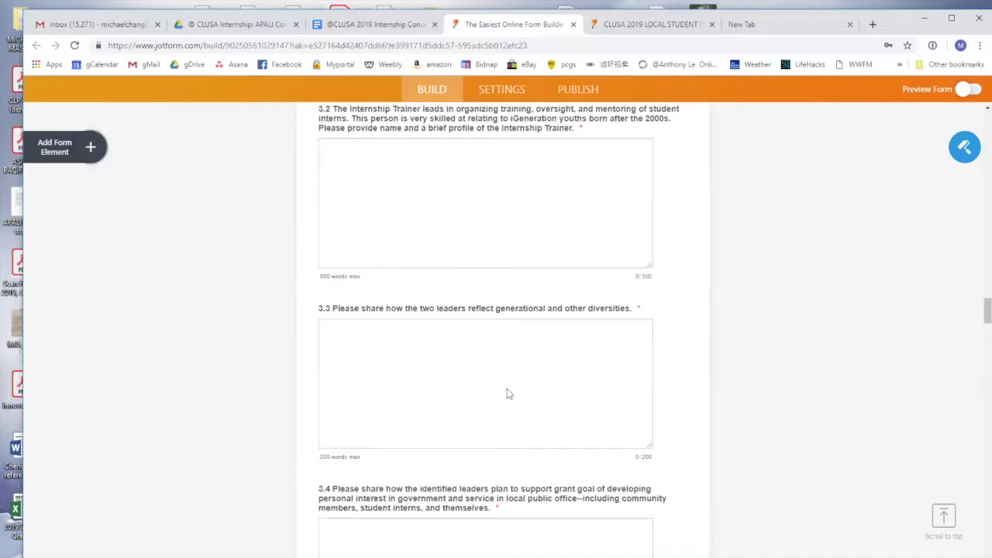
scroll(543, 377, down, 2)
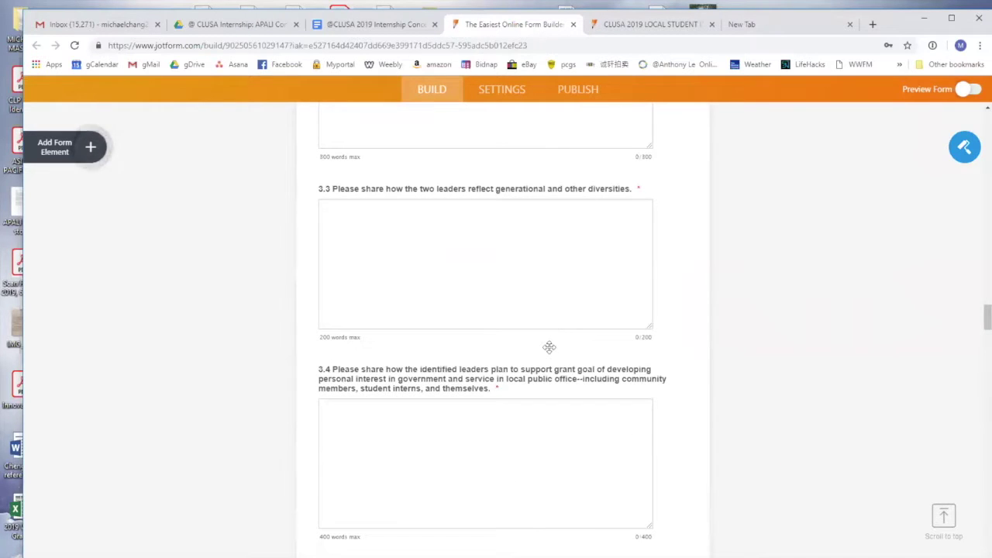
scroll(549, 347, down, 2)
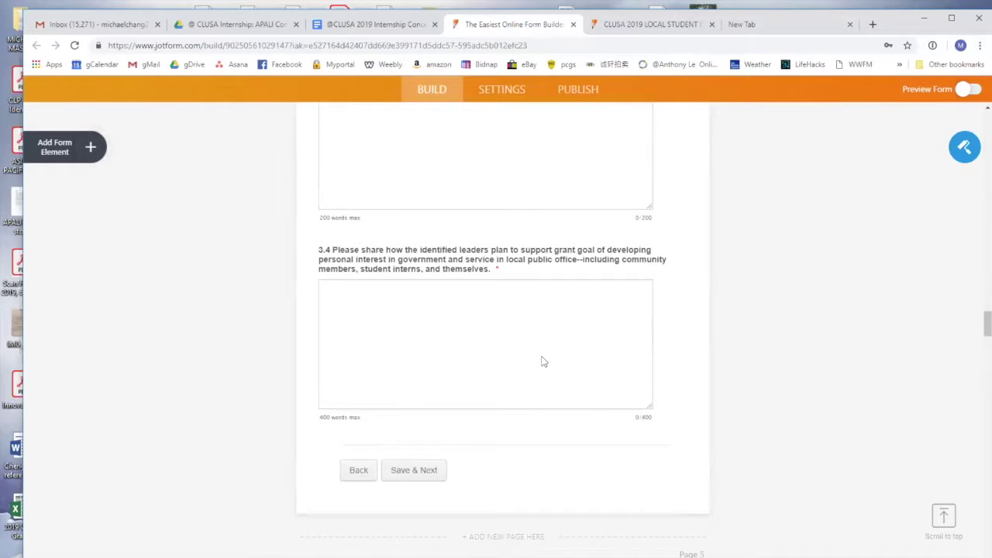
scroll(541, 359, up, 2)
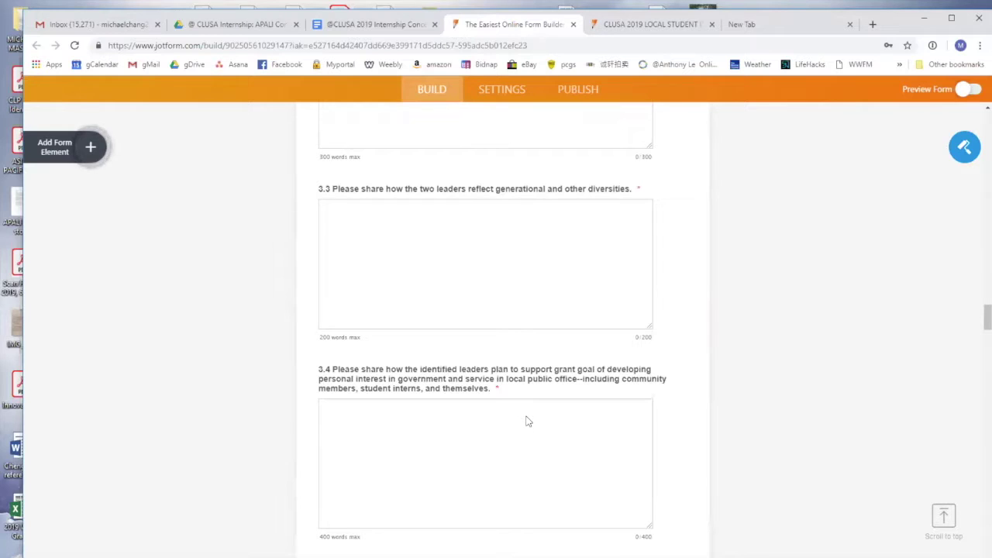
scroll(527, 421, down, 1)
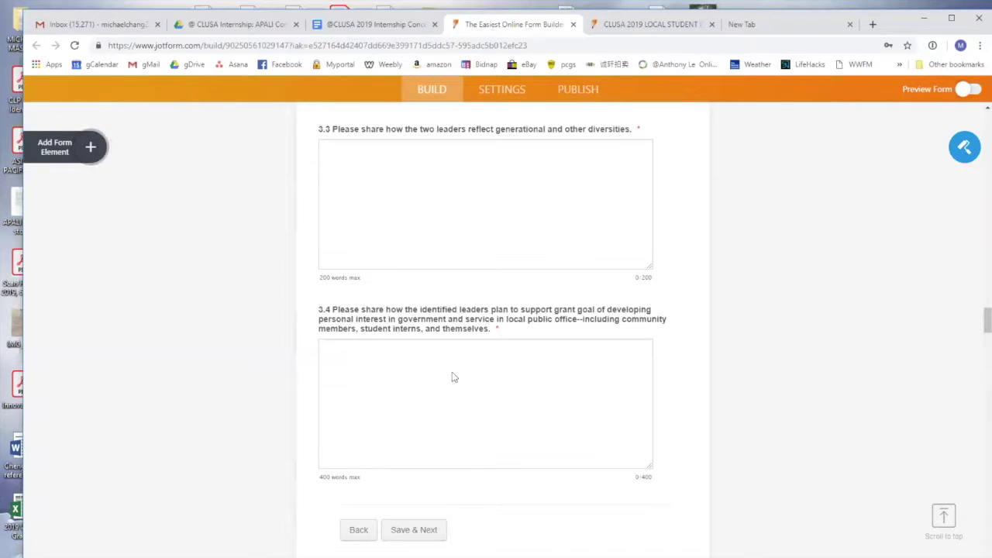
Examine the Section 4 Internship Program Organization heading and the 4.1 Internship Placement table of elected offices and placement numbers
scroll(440, 370, down, 1)
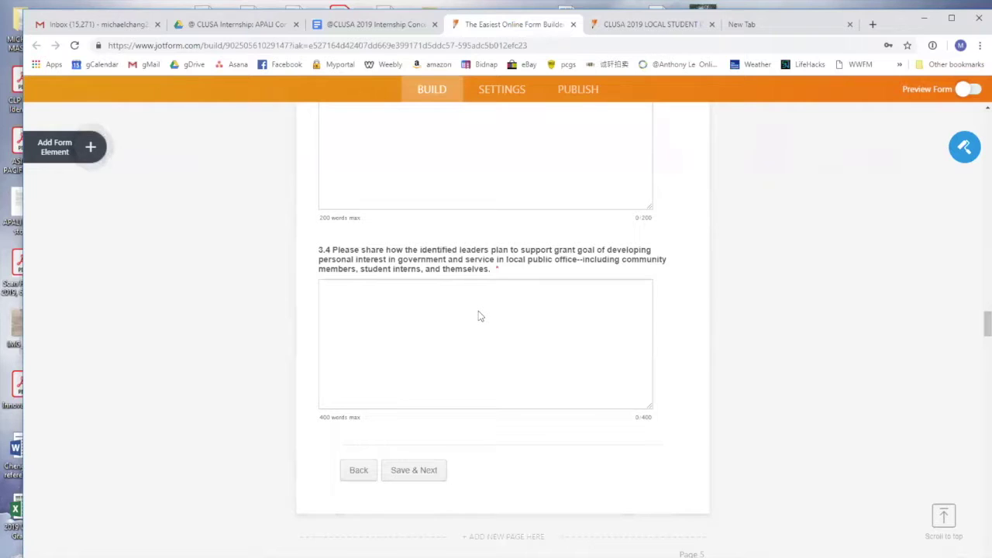
scroll(476, 323, down, 3)
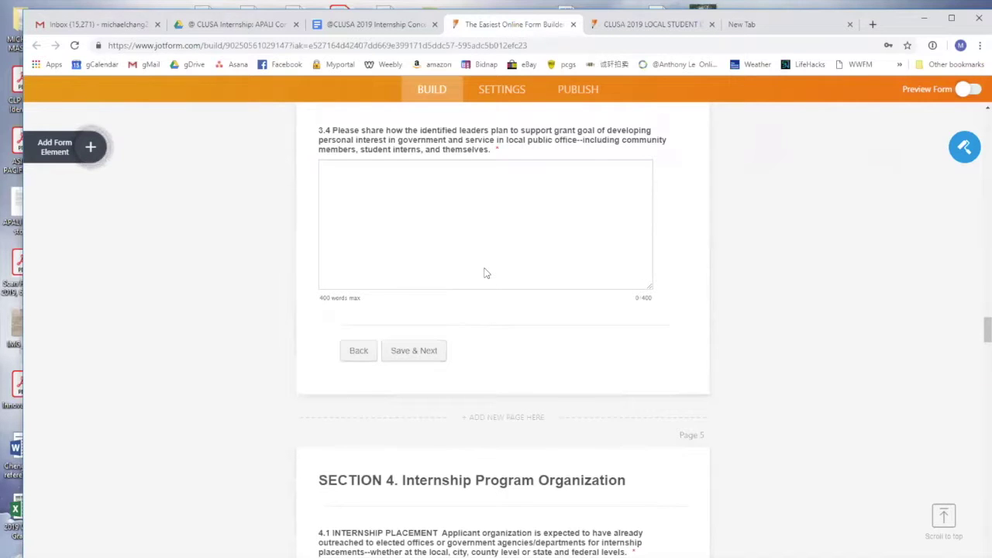
scroll(486, 273, down, 2)
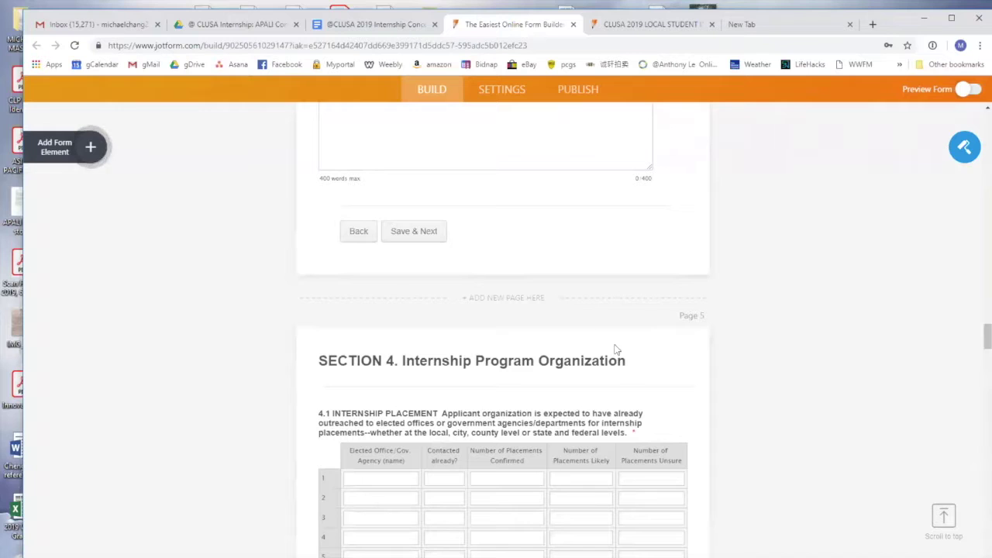
scroll(619, 347, down, 2)
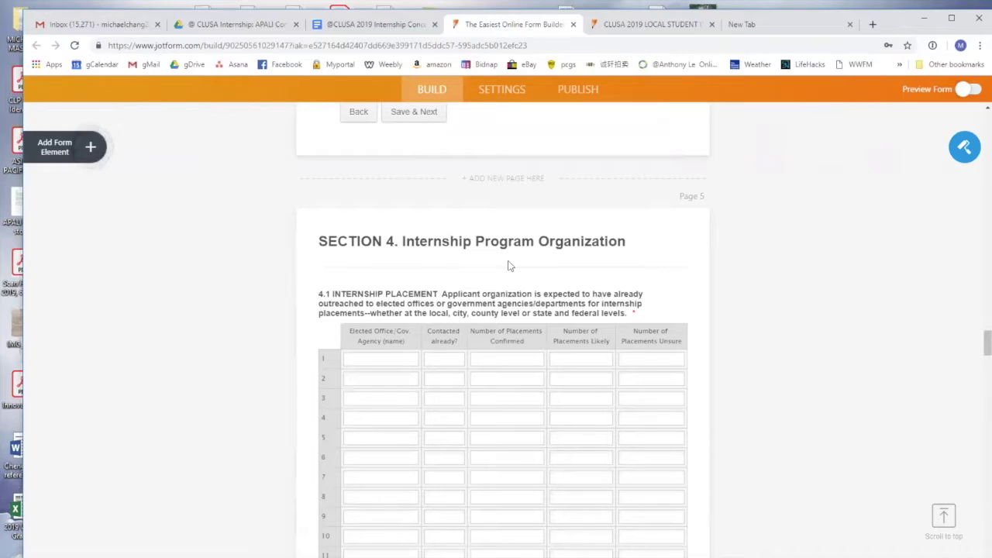
scroll(508, 266, down, 2)
scroll(508, 266, up, 3)
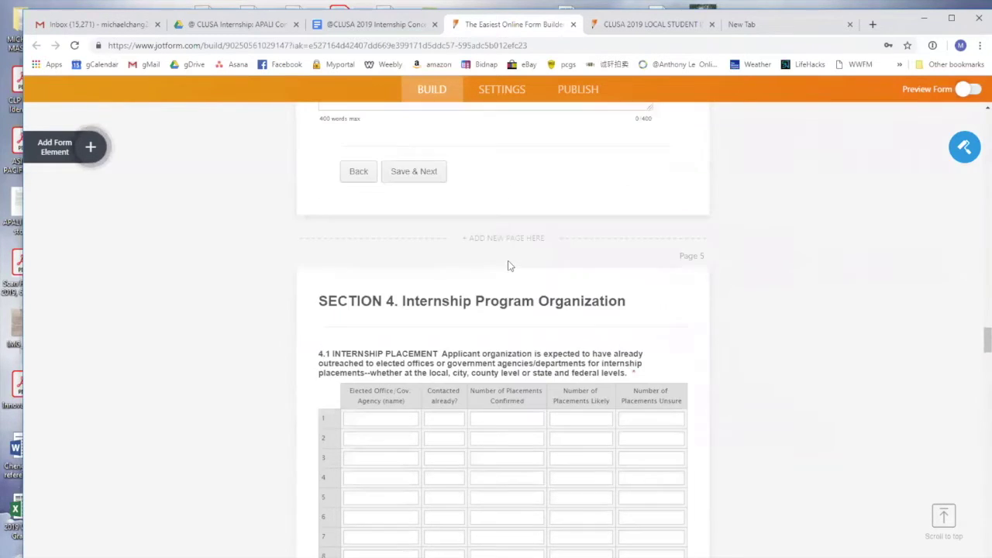
click(533, 302)
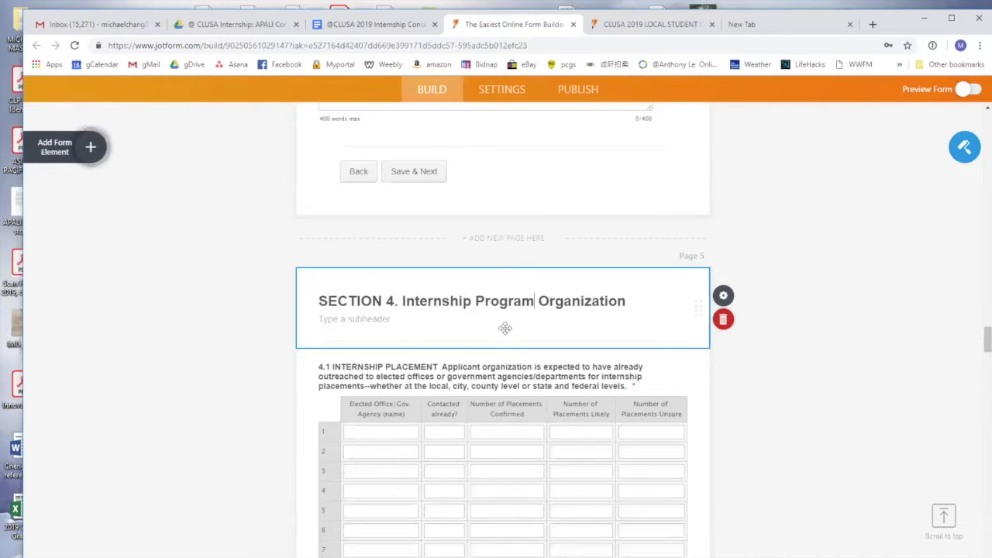
click(770, 389)
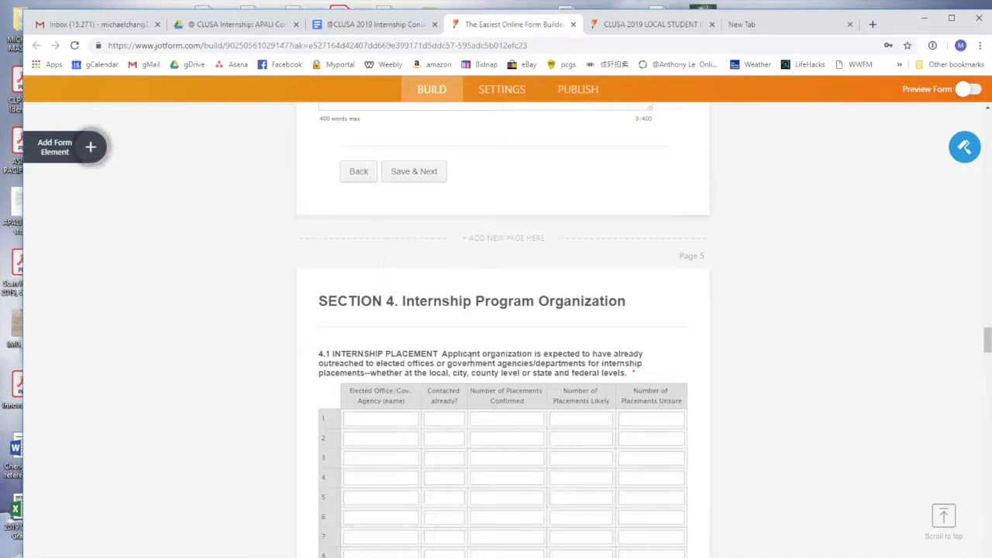
scroll(324, 341, down, 1)
scroll(326, 339, up, 2)
scroll(327, 341, down, 2)
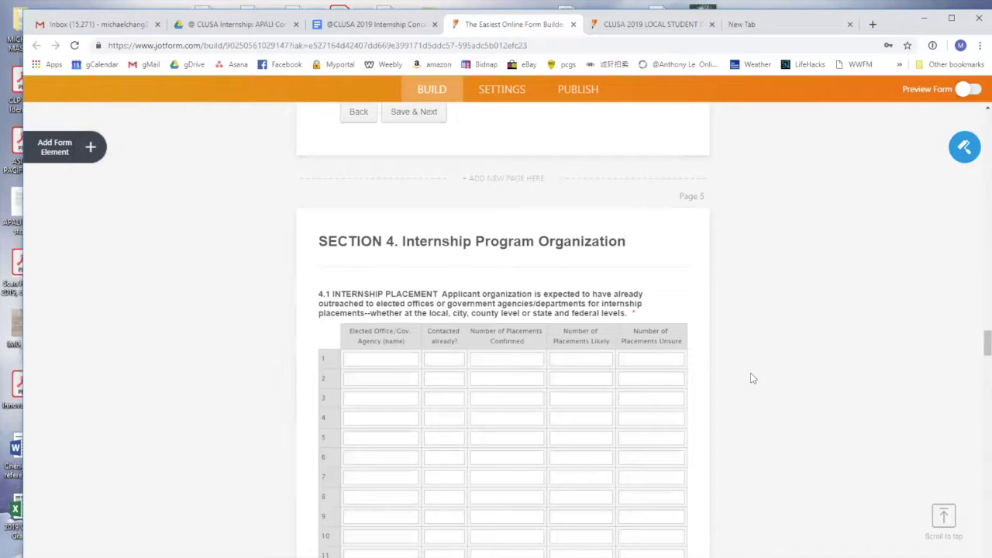
Review question 4.2 on the placement process and status, and the 4.3 questions on the age of targeted student interns
scroll(751, 379, down, 3)
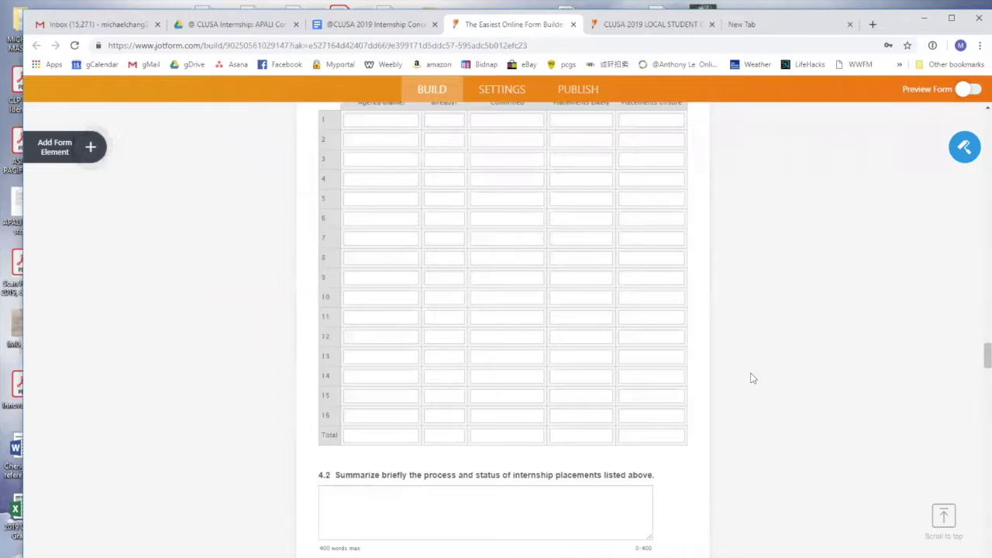
scroll(698, 376, down, 2)
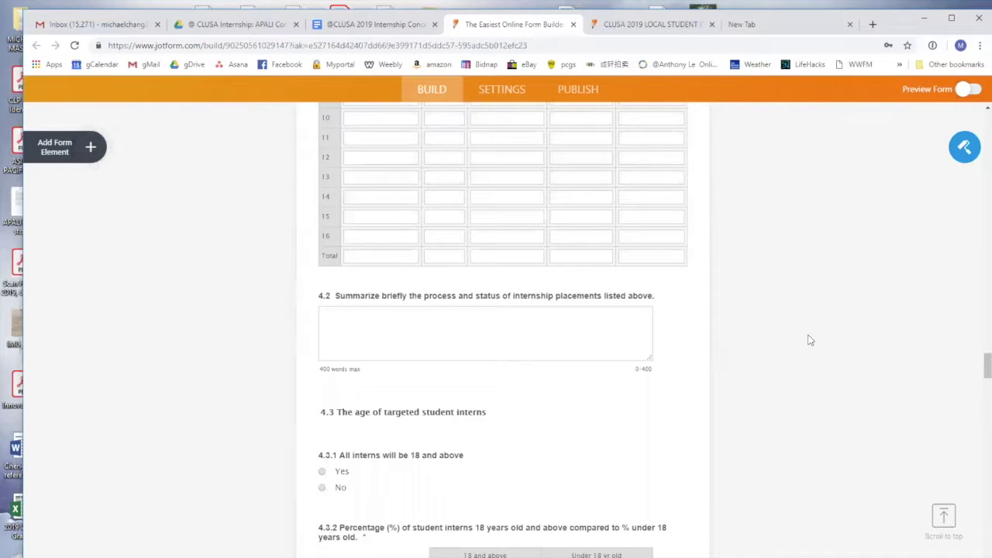
scroll(809, 339, down, 2)
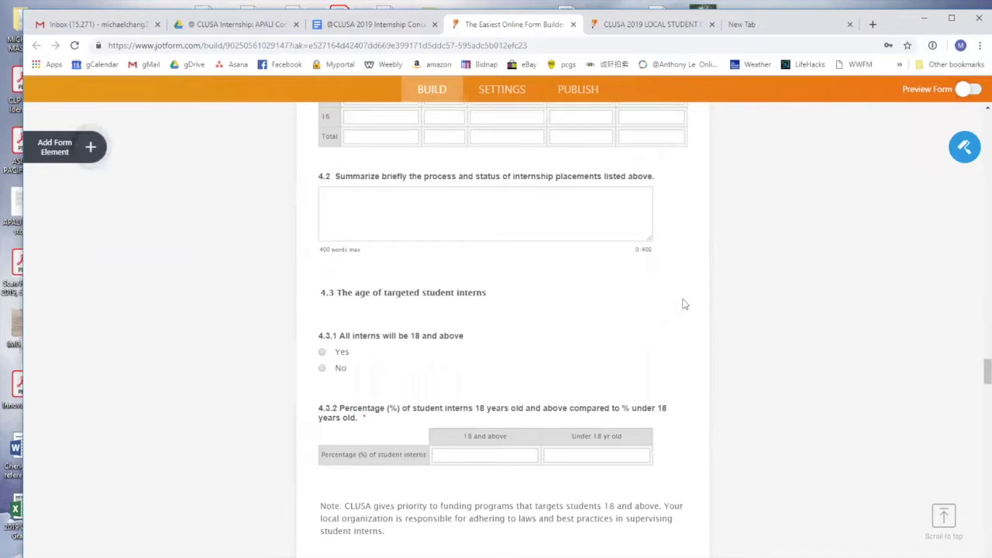
scroll(738, 298, down, 1)
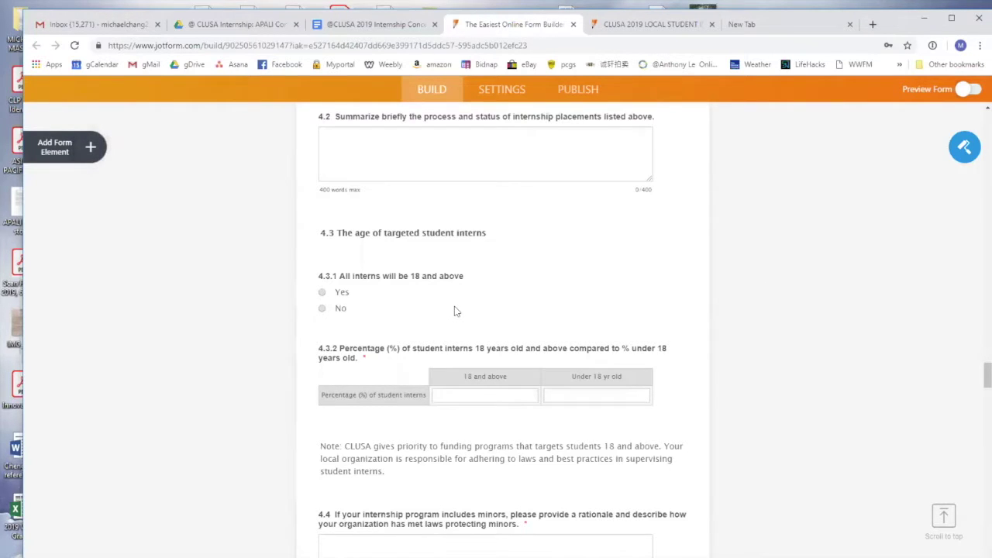
scroll(455, 311, down, 1)
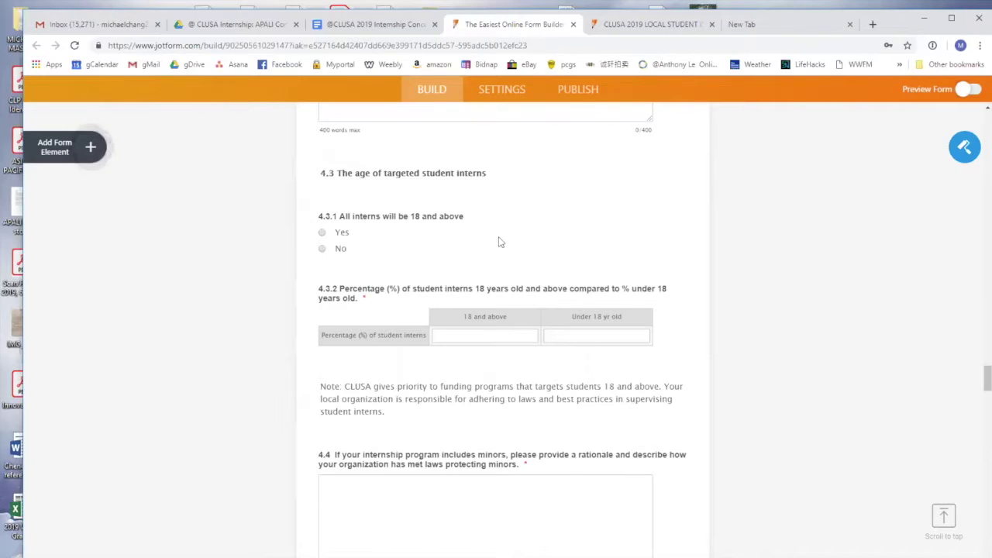
scroll(767, 252, down, 2)
scroll(768, 253, up, 2)
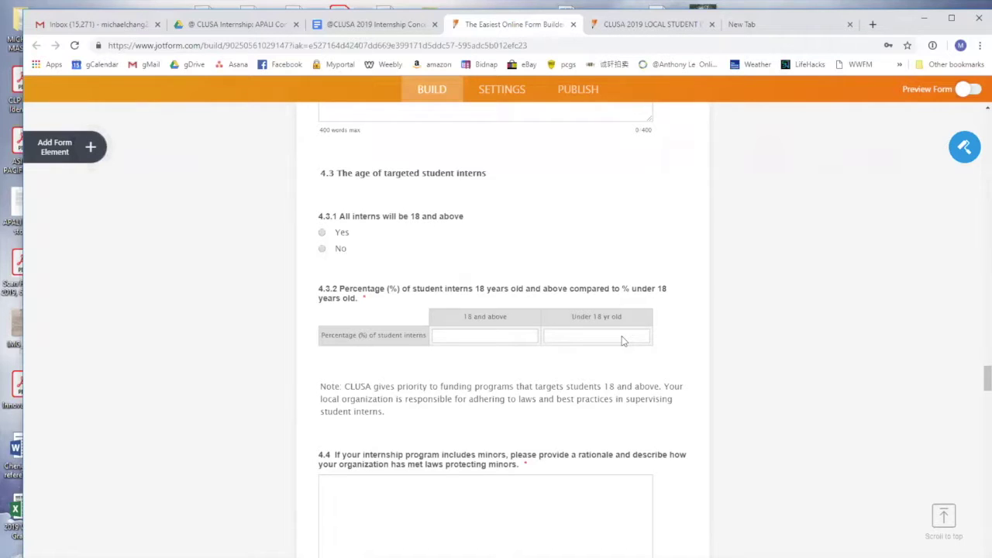
scroll(742, 344, down, 2)
scroll(748, 337, down, 1)
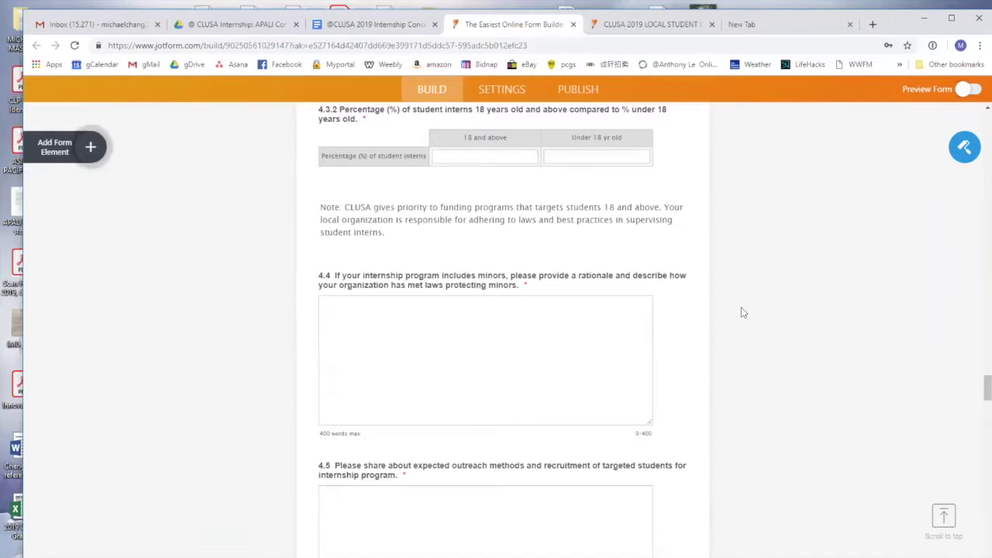
Read question 4.4 on including and protecting minors and question 4.5 on student outreach and recruitment
scroll(740, 308, down, 1)
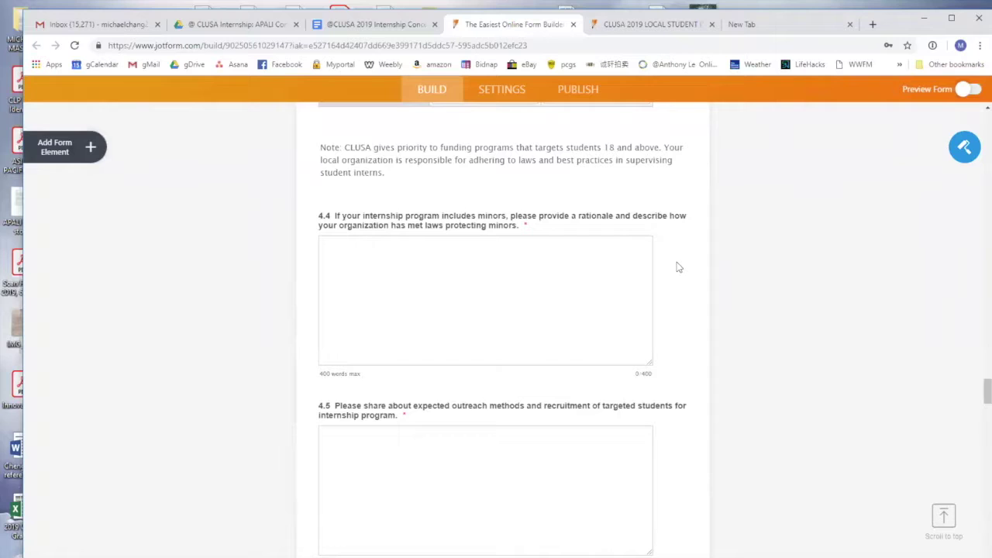
scroll(678, 268, down, 1)
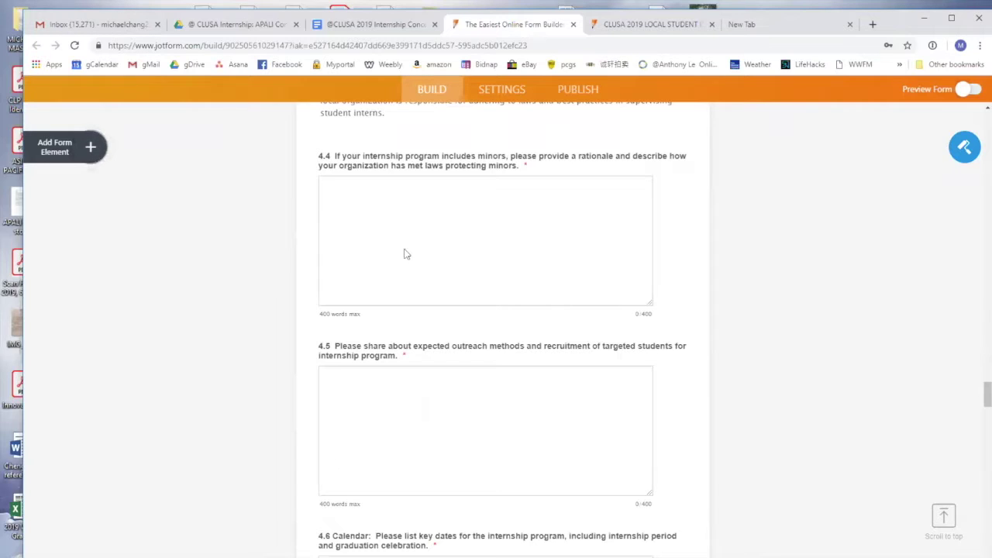
click(569, 218)
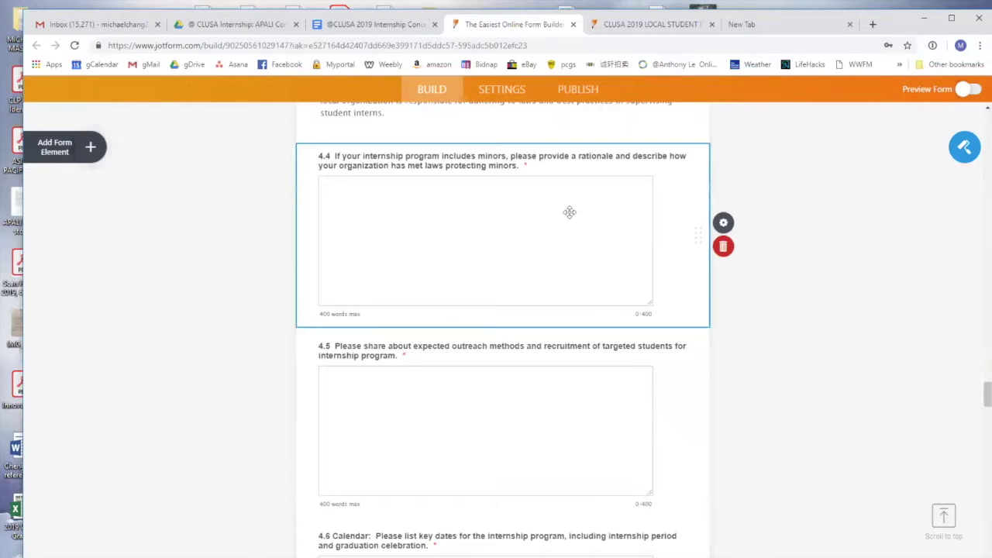
click(794, 229)
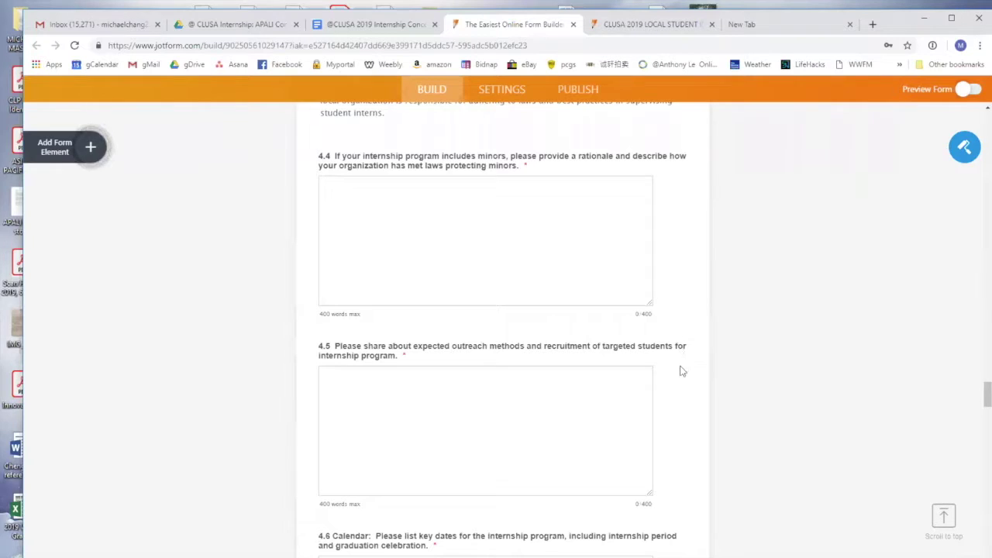
scroll(679, 371, down, 1)
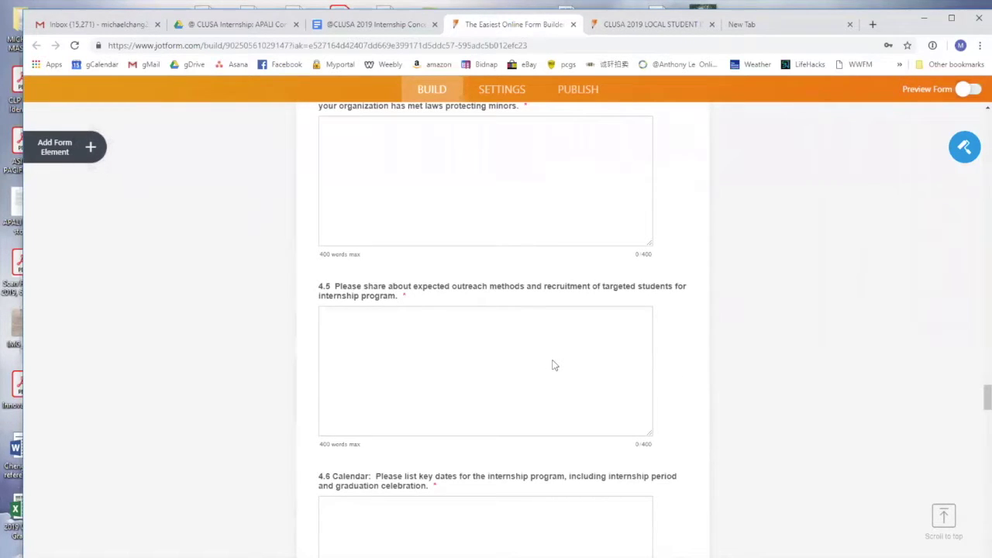
scroll(555, 375, down, 1)
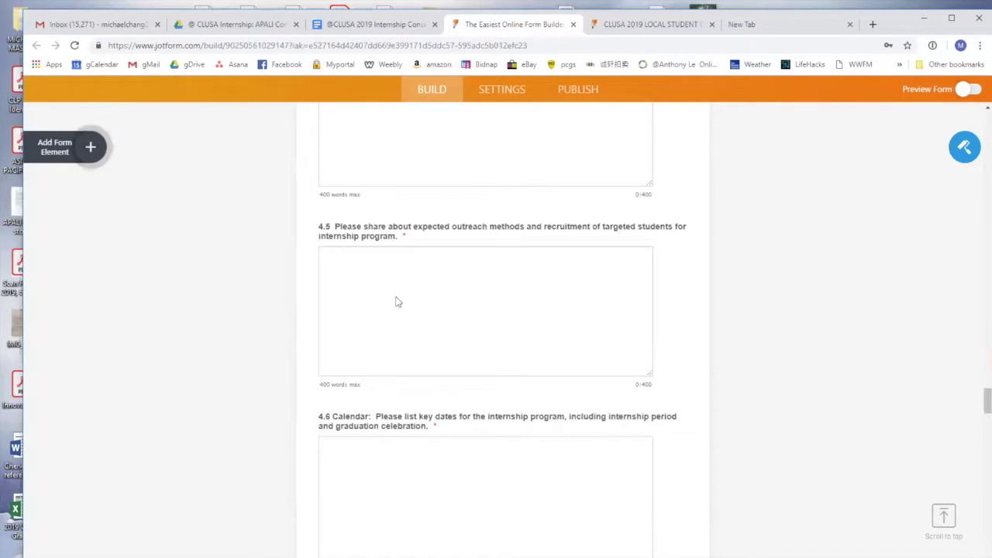
Review question 4.6 on the internship calendar's key dates and question 4.7 on the program budget
scroll(396, 302, down, 3)
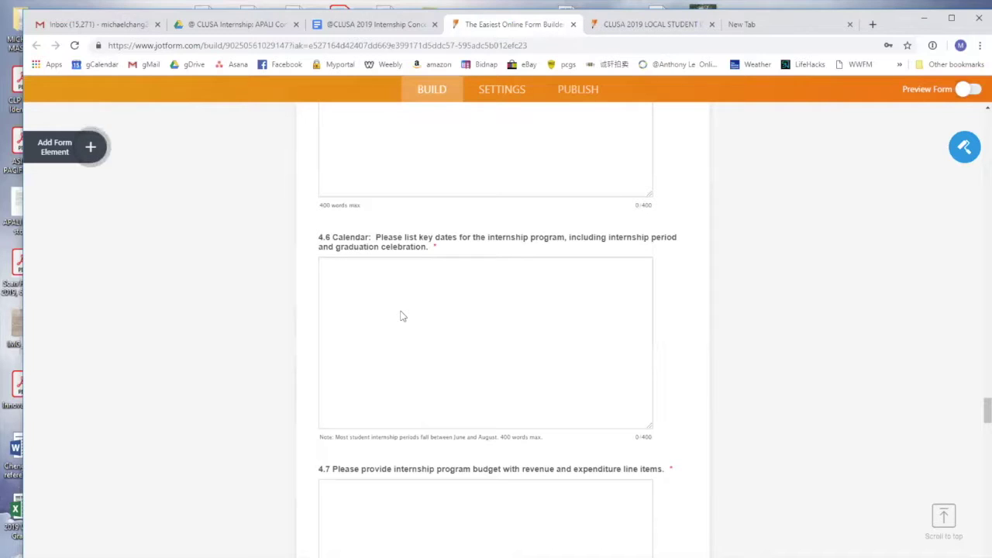
scroll(491, 334, down, 1)
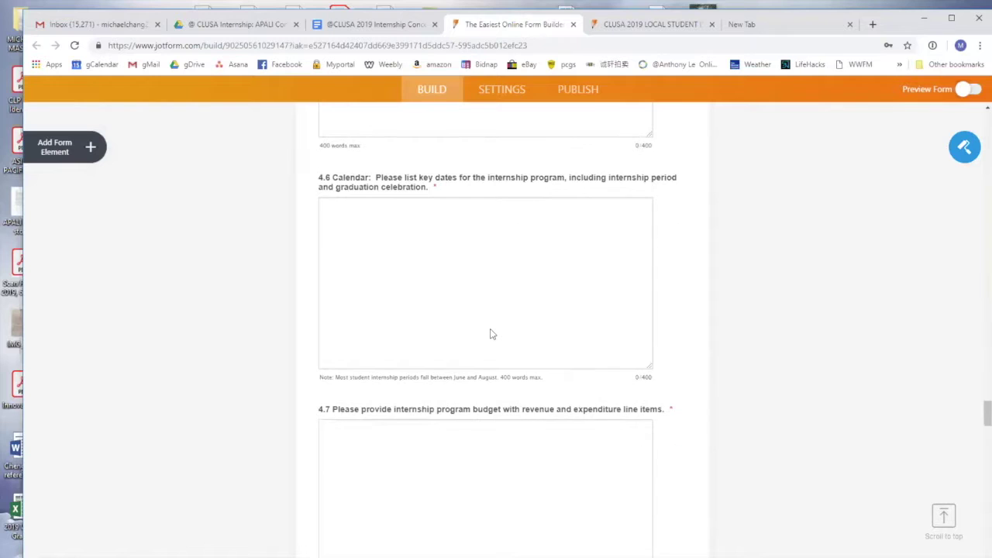
scroll(488, 339, down, 2)
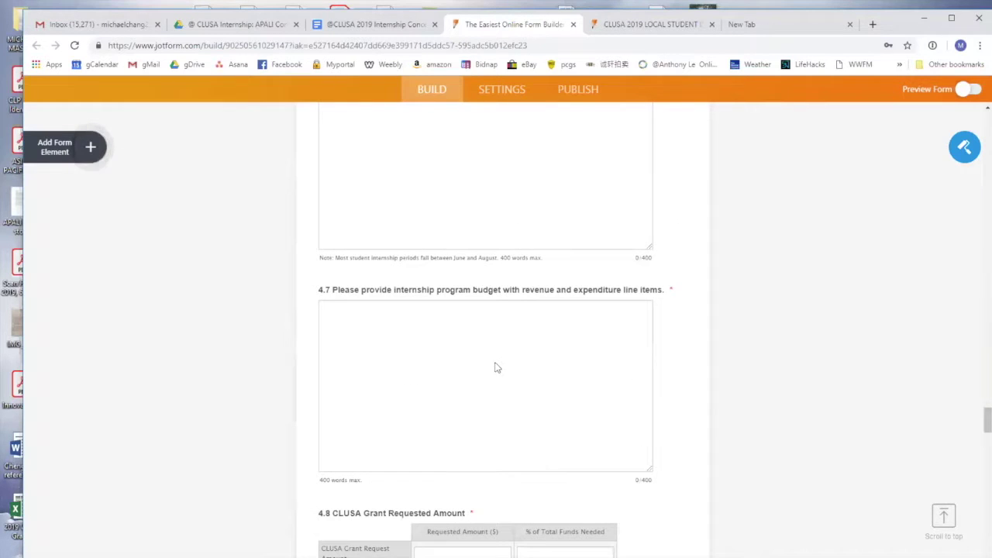
scroll(497, 355, down, 2)
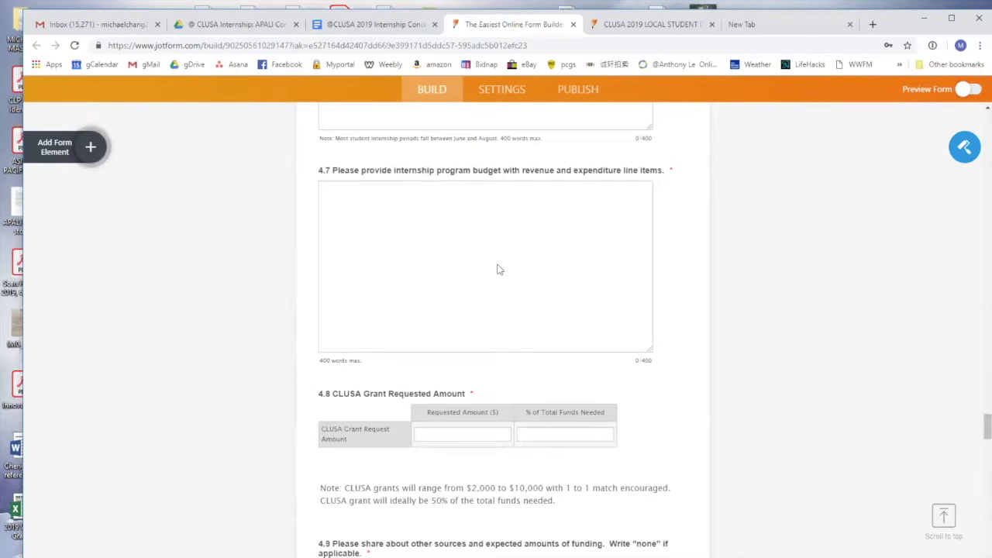
Examine the 4.8 grant requested amount table with its note on grant range, and the 4.9 table of other funding sources
scroll(496, 277, down, 2)
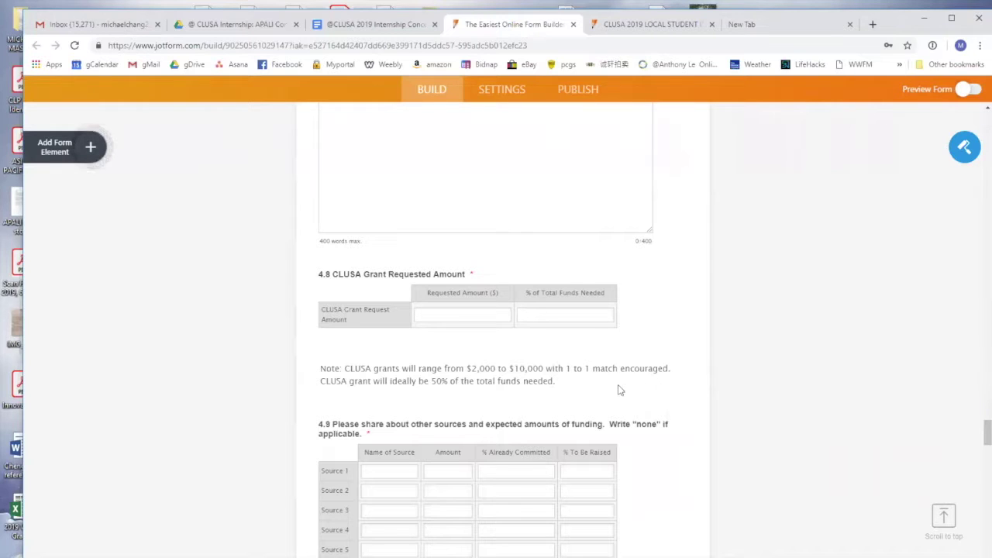
scroll(620, 390, down, 1)
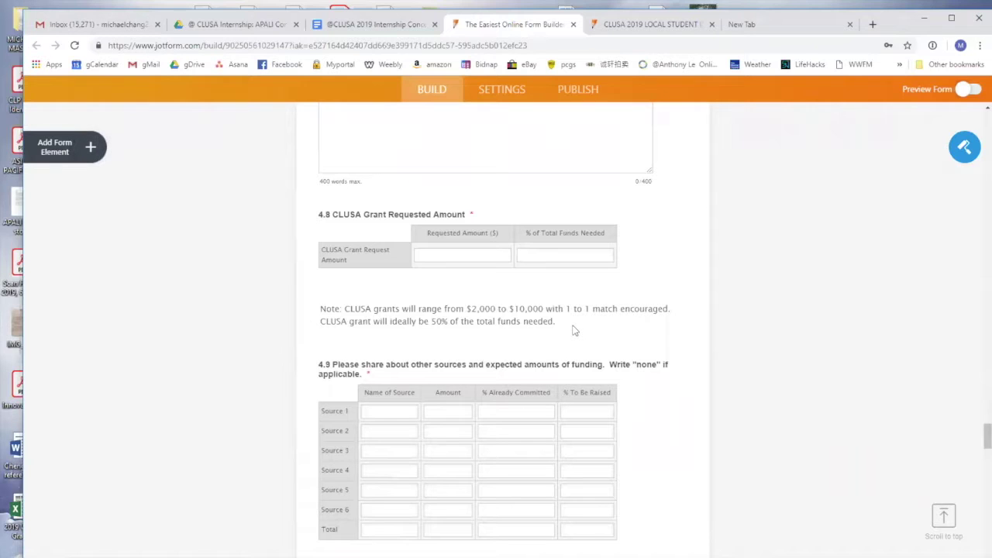
scroll(573, 331, down, 1)
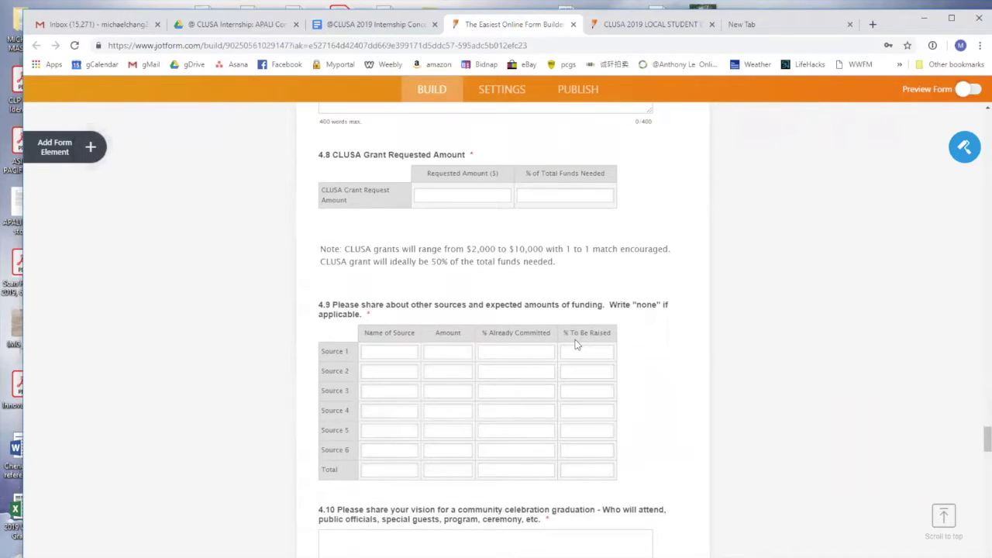
scroll(583, 347, down, 2)
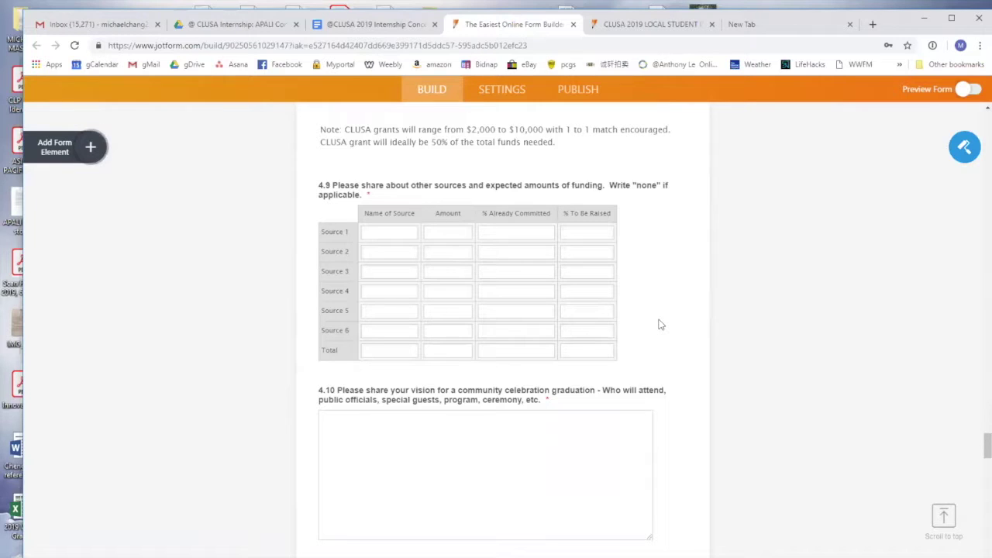
Read questions 4.10 and 4.11 on the community celebration graduation and the program's long-term planning
scroll(661, 324, down, 2)
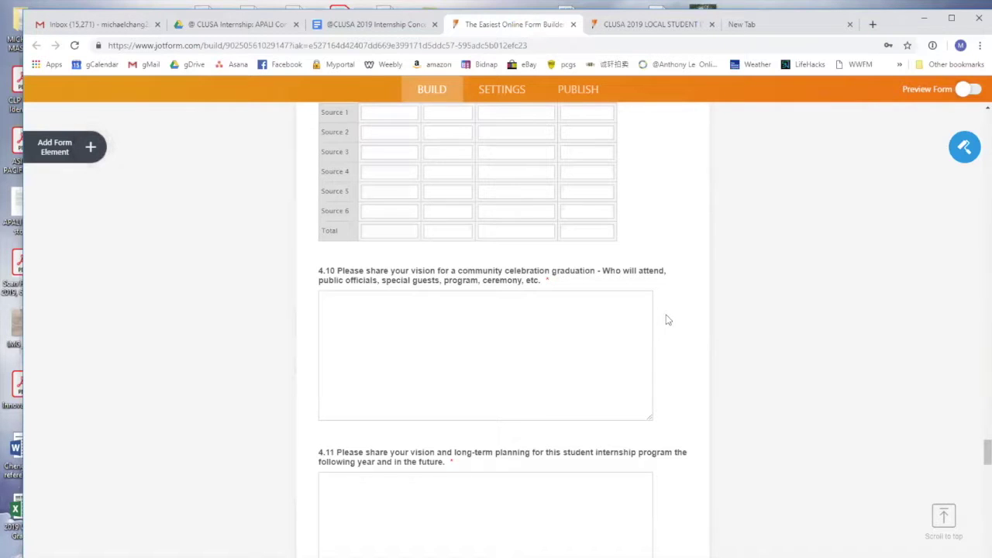
scroll(668, 319, down, 1)
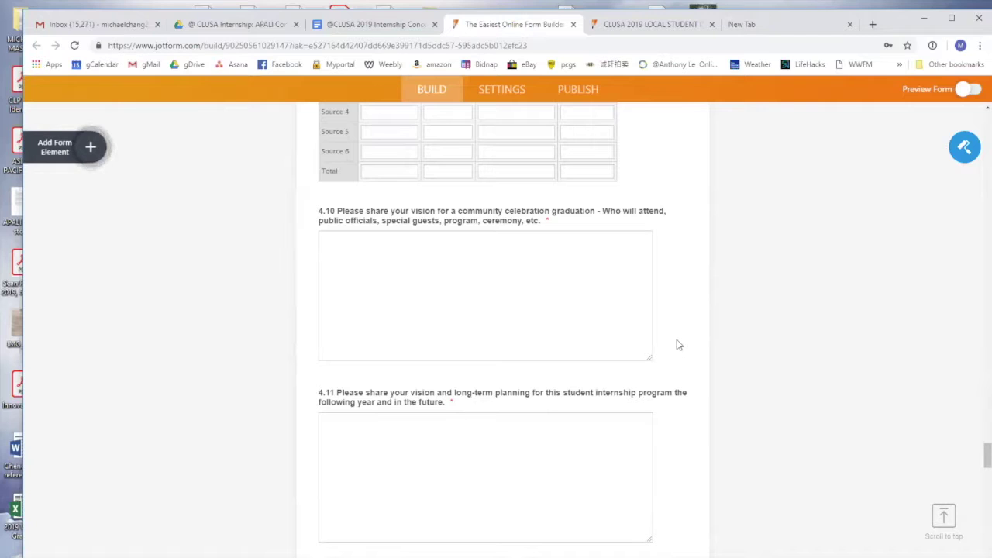
scroll(675, 361, down, 2)
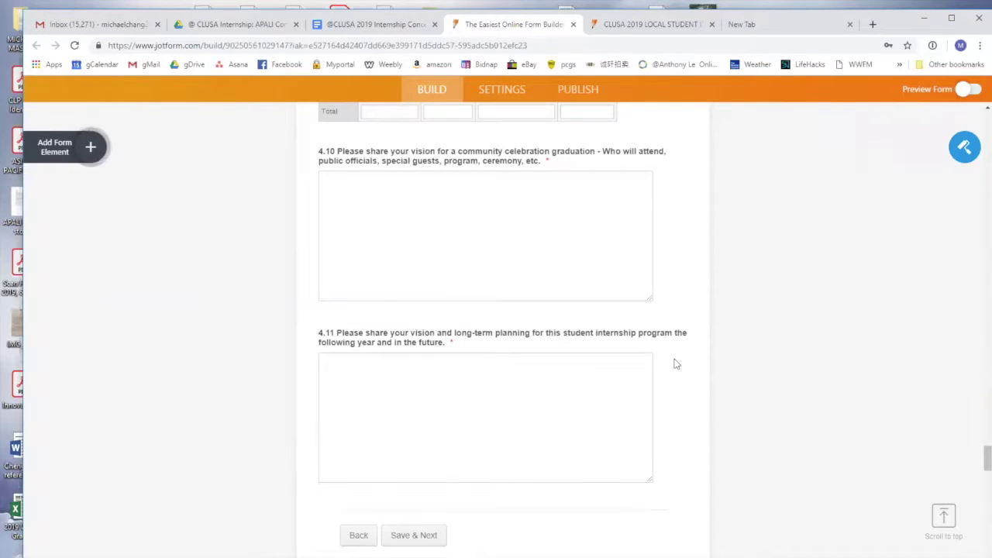
scroll(675, 363, down, 2)
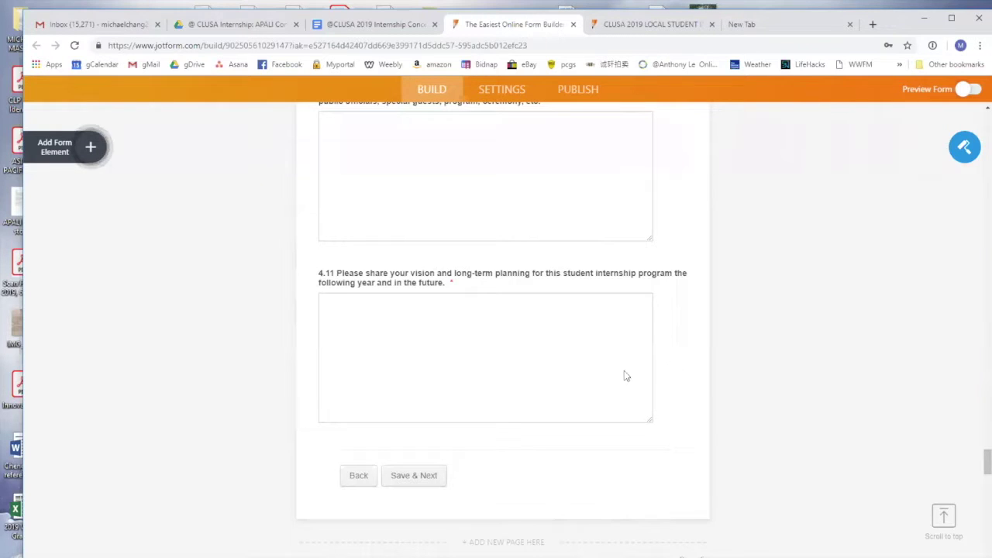
Reread question 4.11 on long-term planning and look over the start of Part B: Grant Affirmations
scroll(676, 400, down, 2)
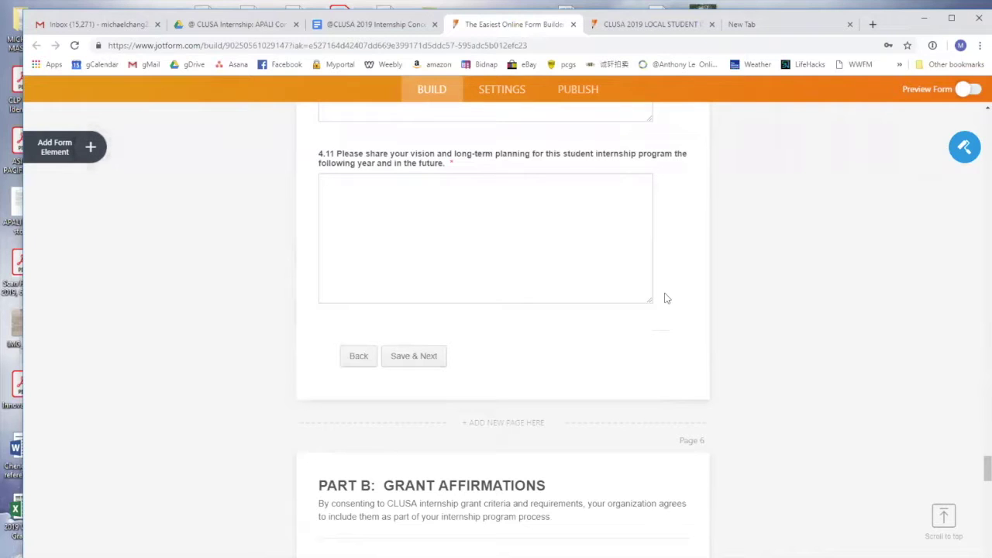
scroll(686, 303, down, 2)
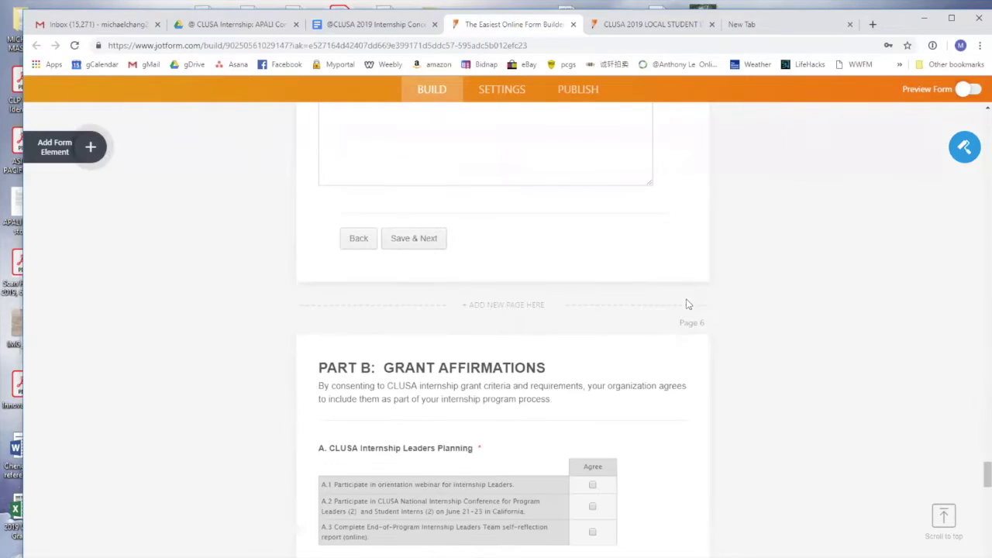
scroll(671, 265, up, 1)
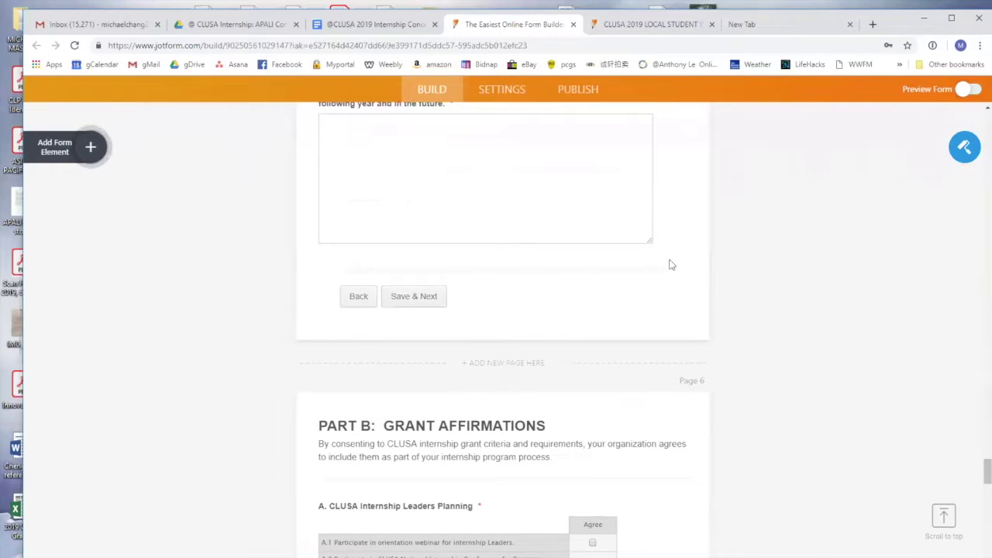
scroll(671, 265, down, 1)
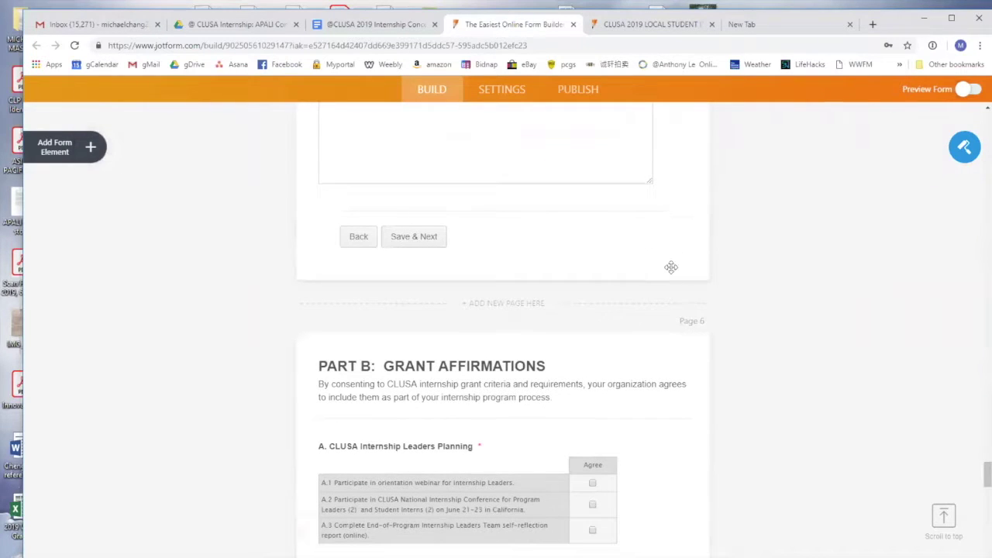
scroll(667, 357, down, 2)
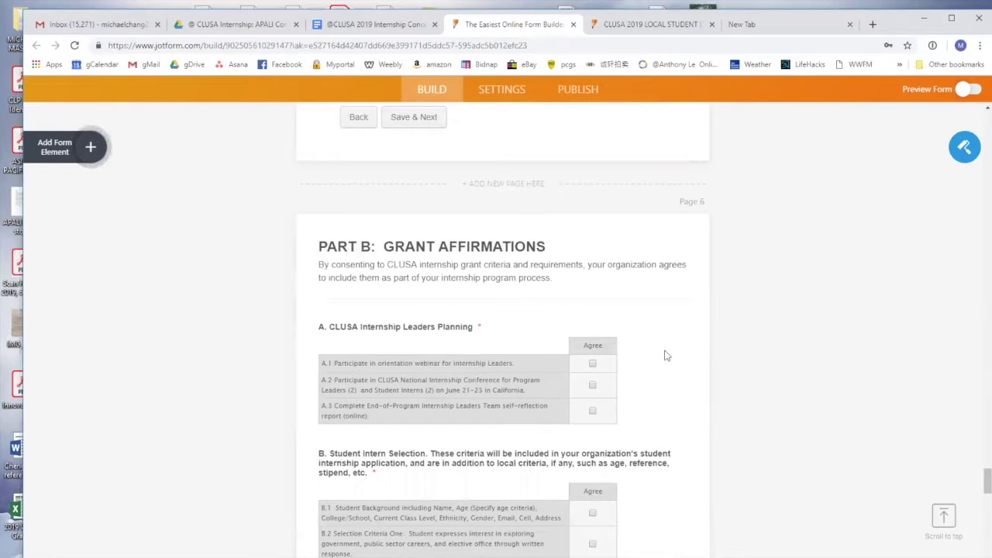
scroll(666, 356, up, 4)
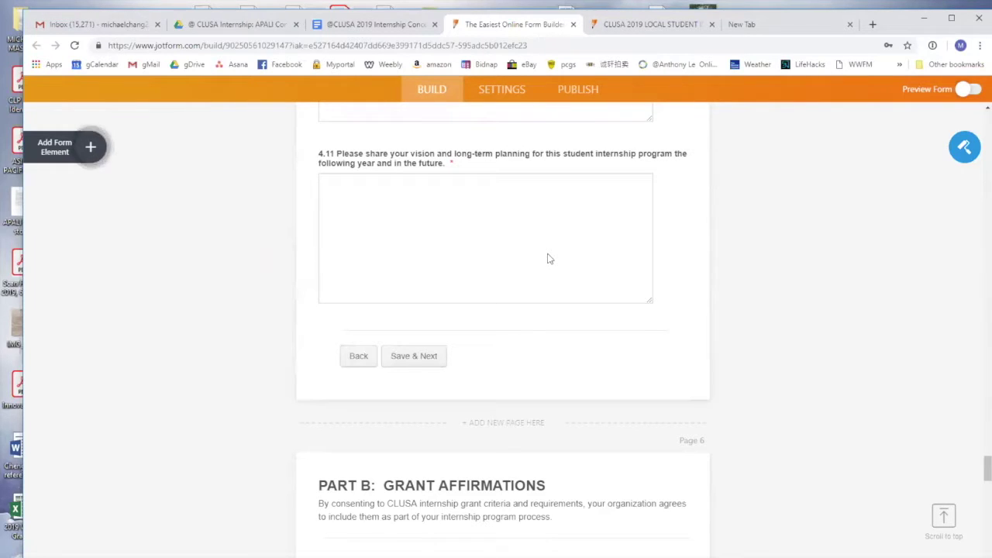
Read the Part B introduction and affirmations A.1 to A.3 under CLUSA Internship Leaders Planning
scroll(548, 259, down, 1)
scroll(547, 258, down, 1)
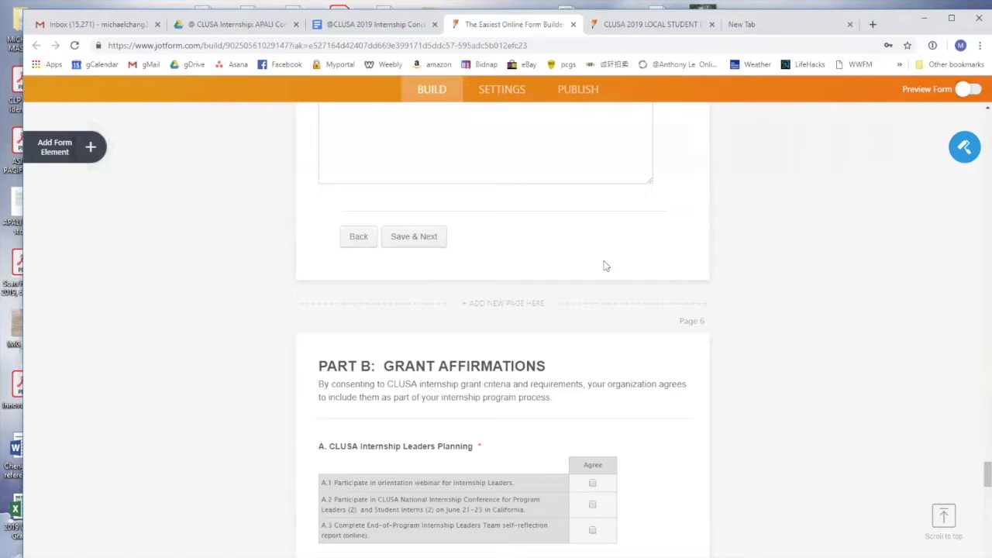
scroll(638, 359, down, 2)
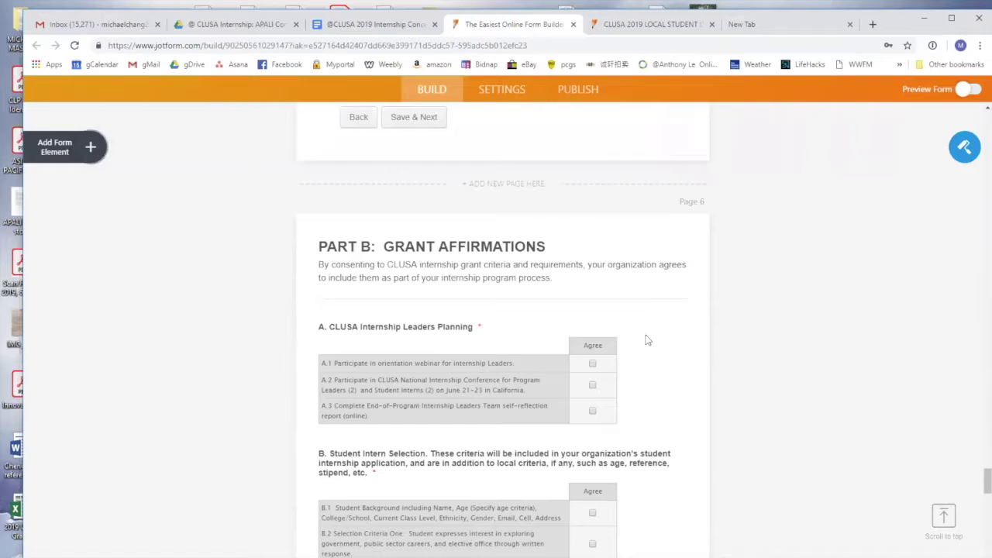
scroll(648, 340, down, 1)
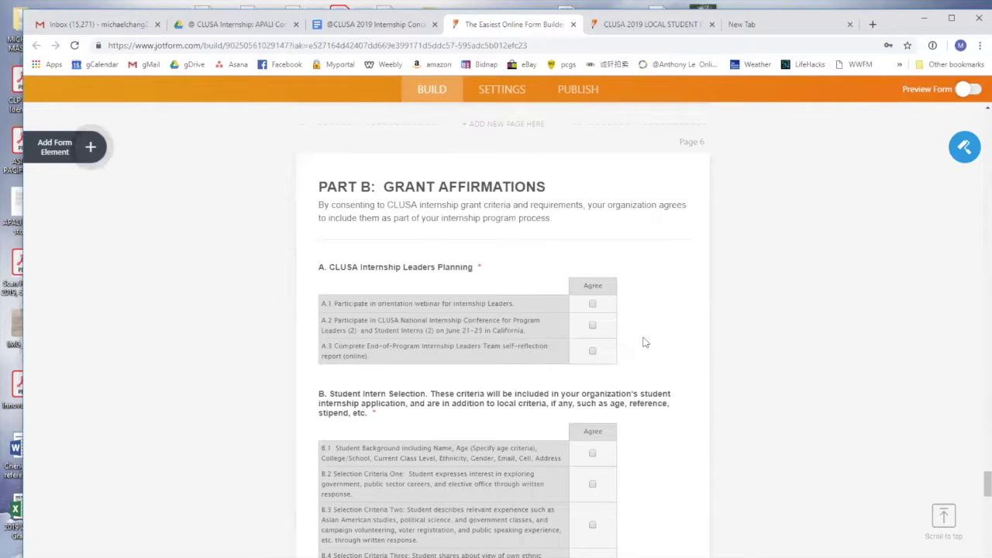
Examine section B, Student Intern Selection, covering the student background, the three selection criteria and the minimum GPA
scroll(644, 339, down, 3)
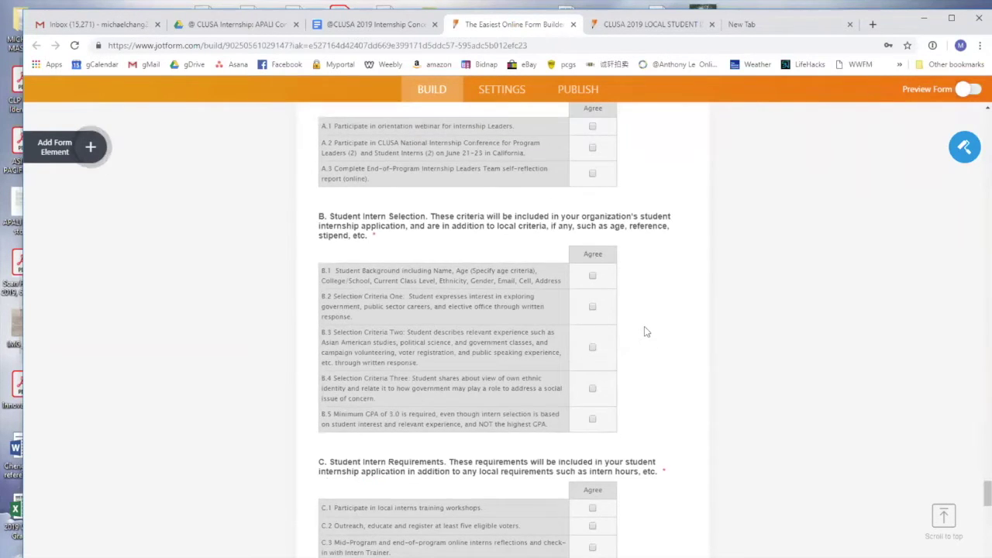
scroll(647, 333, up, 1)
scroll(644, 333, down, 2)
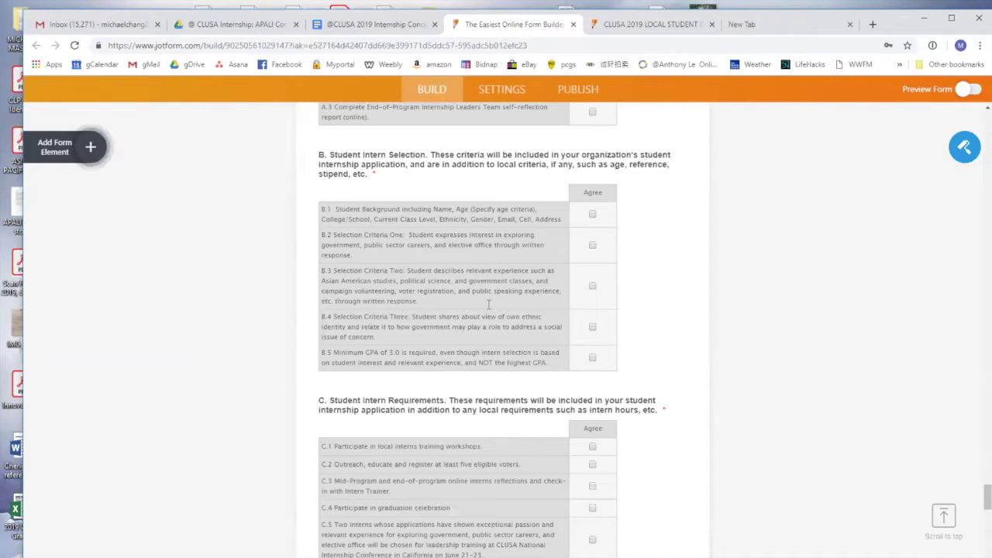
scroll(488, 304, down, 1)
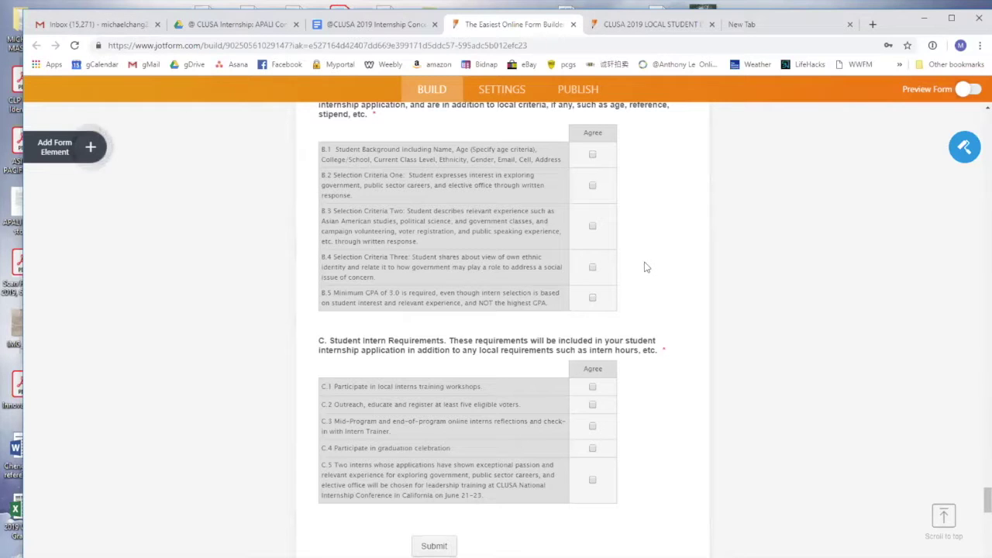
scroll(462, 219, up, 1)
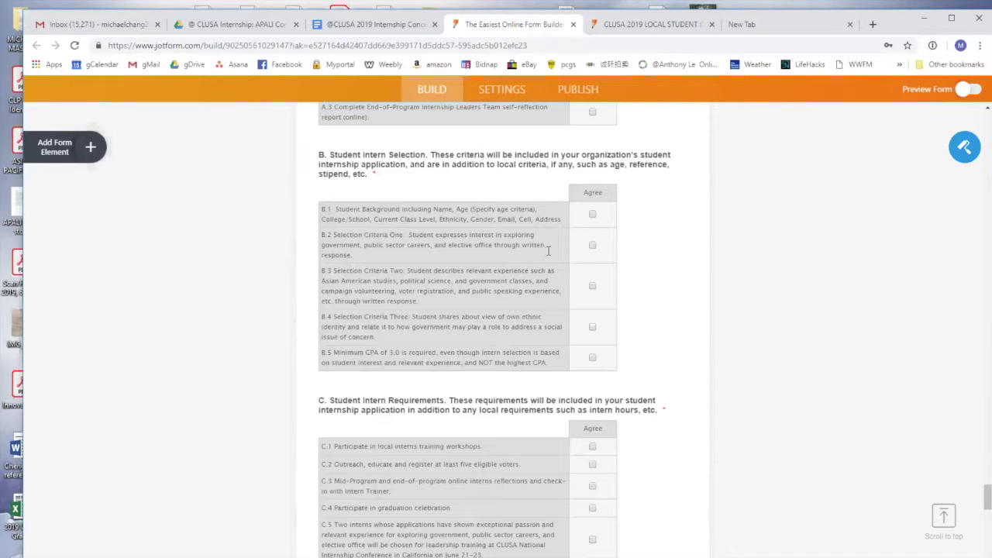
click(541, 302)
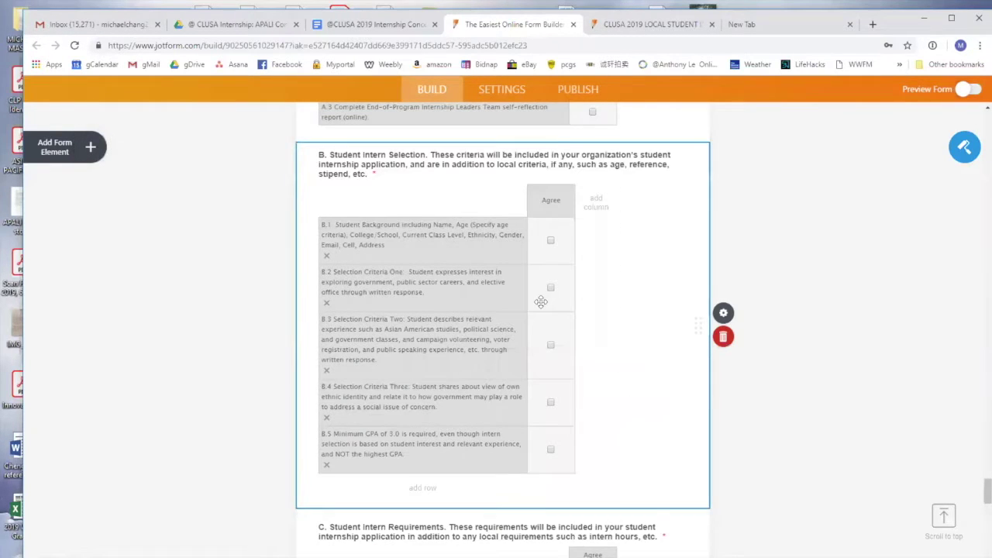
click(798, 355)
Read section C, Student Intern Requirements, from the local training workshops to the choice of two interns for the national conference
scroll(793, 282, down, 2)
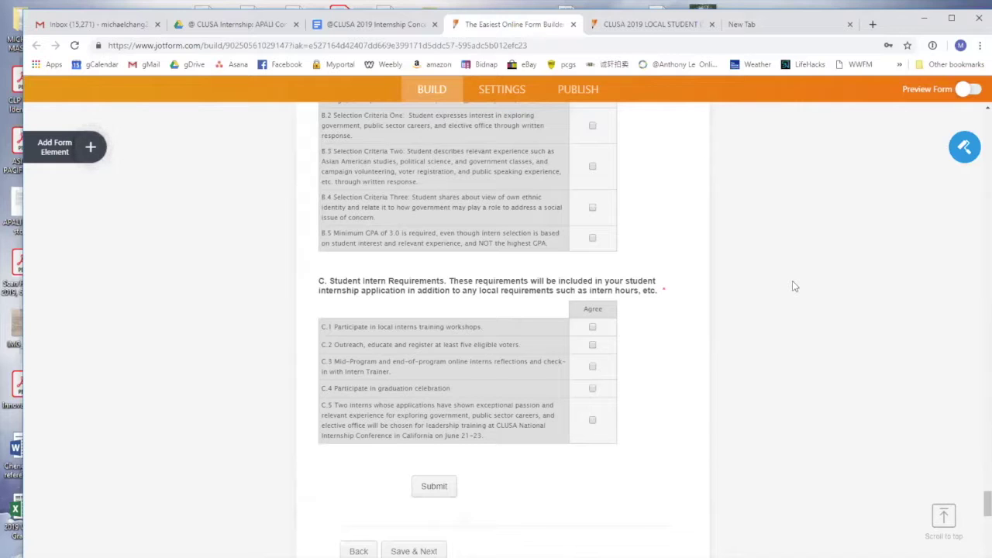
scroll(792, 282, down, 2)
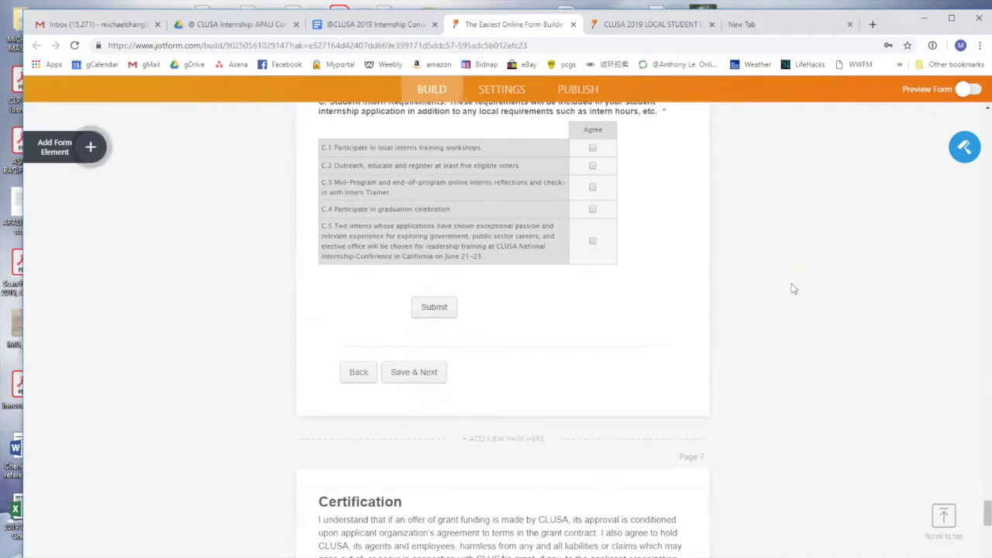
scroll(767, 297, up, 2)
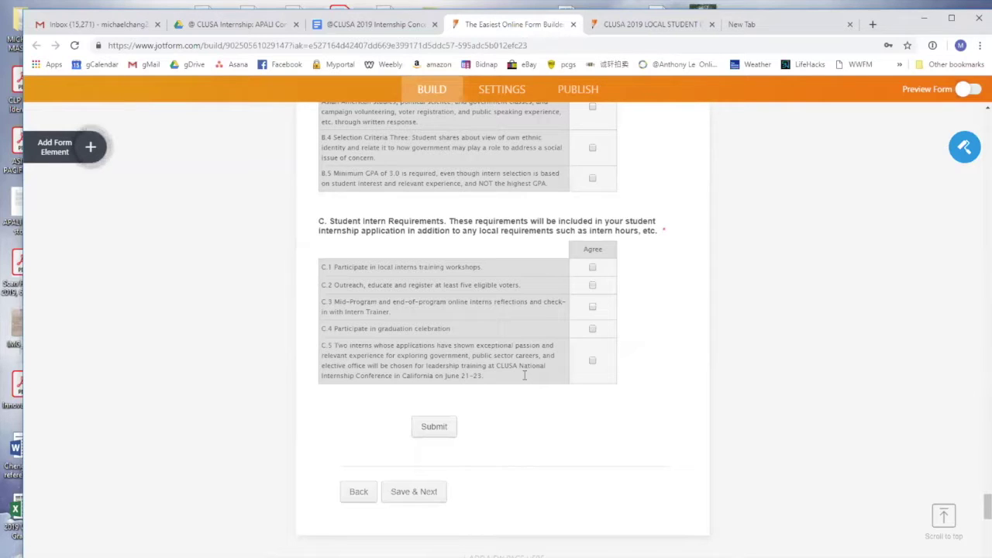
Review the Certification page's liability statement and its signature, name, position and date fields
scroll(524, 375, down, 3)
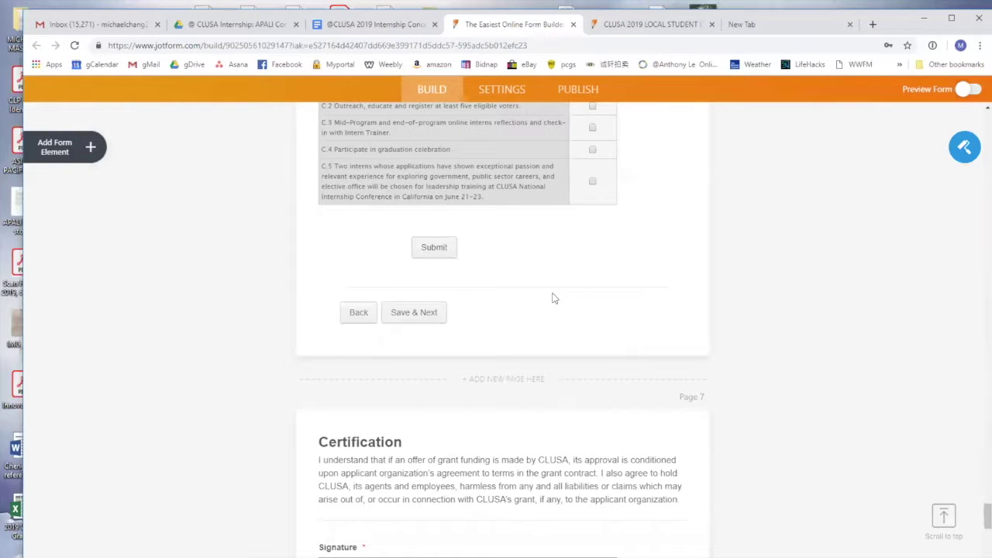
scroll(553, 299, down, 2)
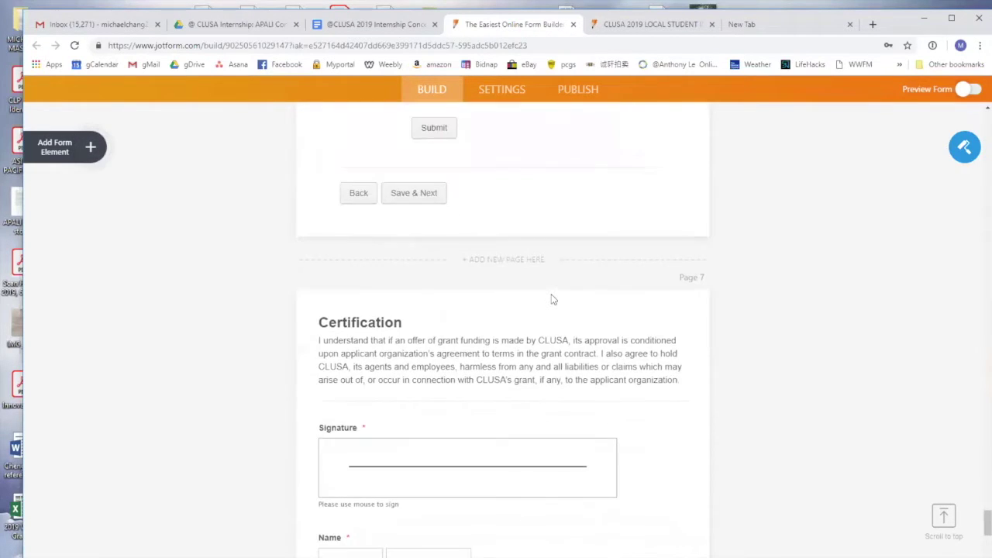
scroll(552, 299, down, 6)
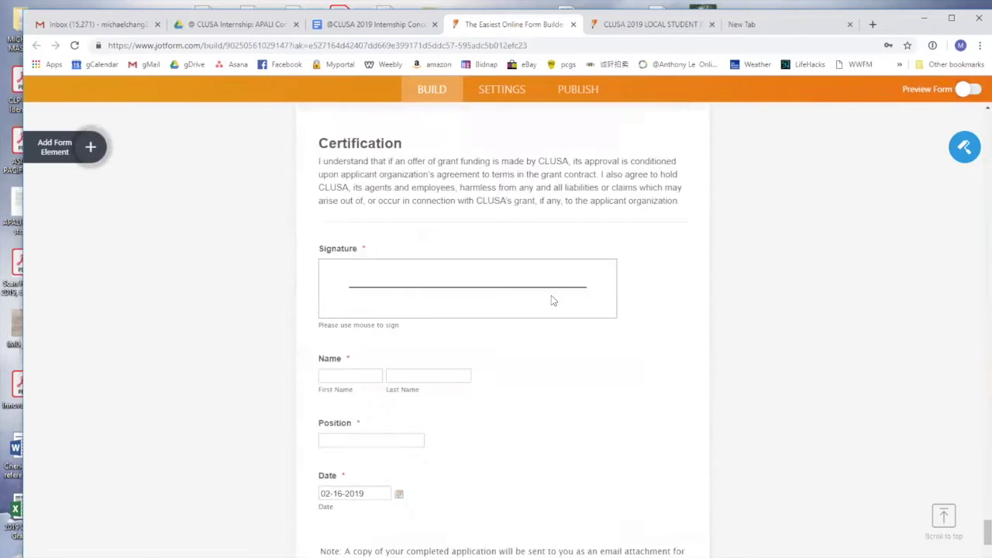
scroll(543, 213, down, 3)
Return to the form around question 4.11 and narrow the browser window to uncover the desktop and the Zoom window
scroll(542, 223, up, 15)
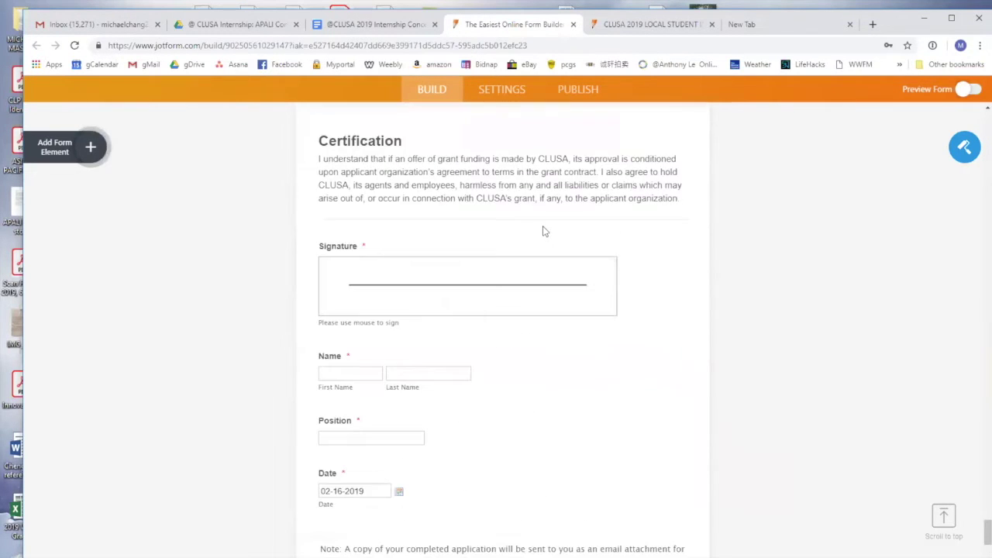
scroll(705, 204, up, 2)
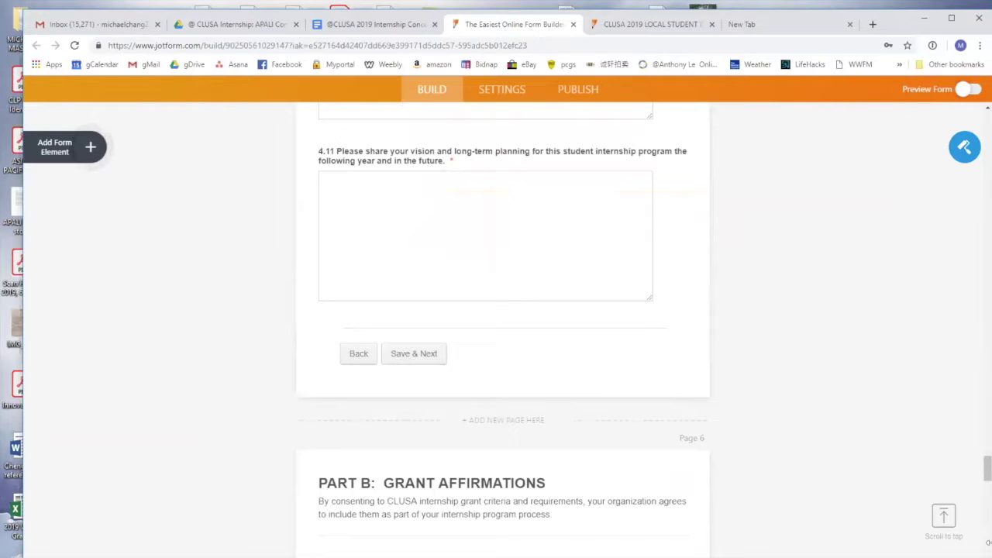
drag(988, 543, 577, 395)
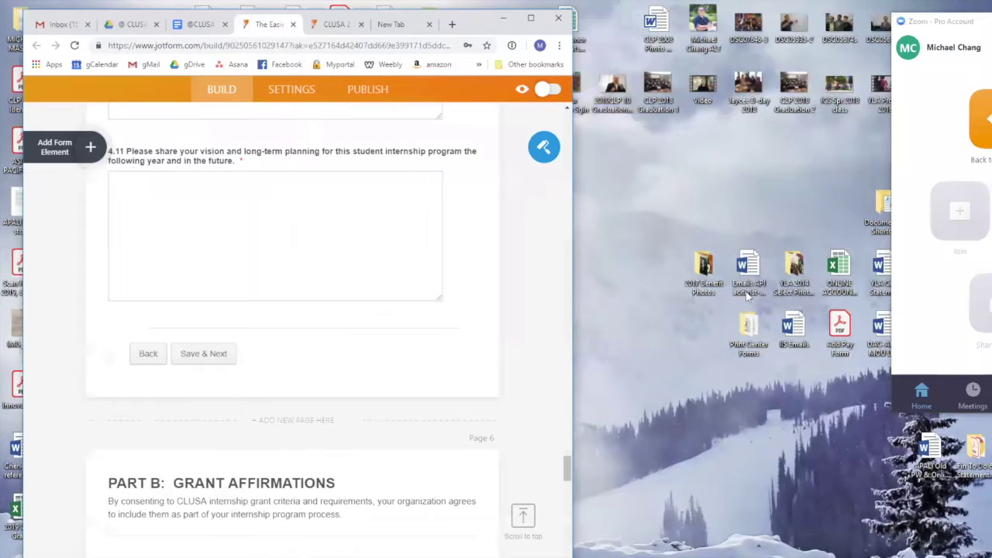
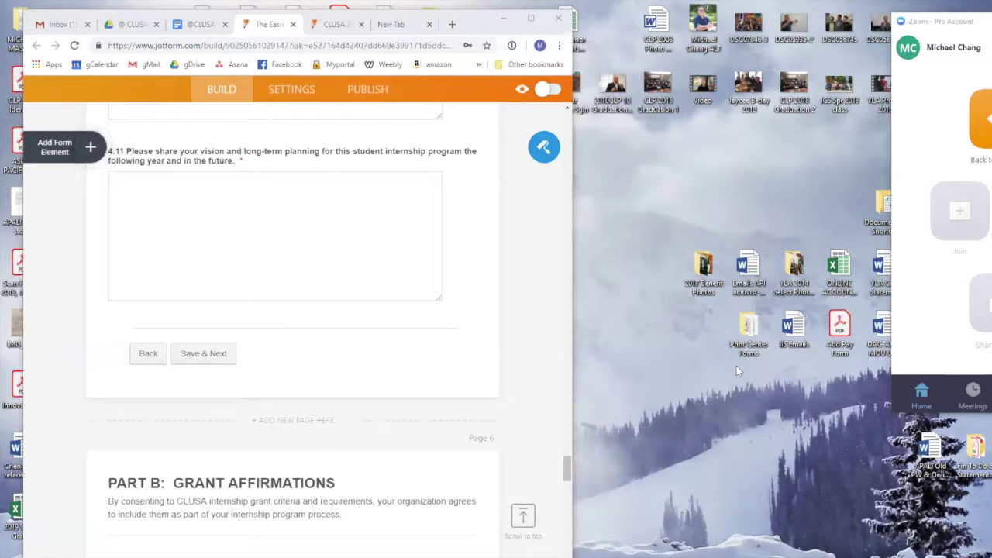
Go back to the form's first page and review the grant information video-conference details and key dates
scroll(454, 364, up, 15)
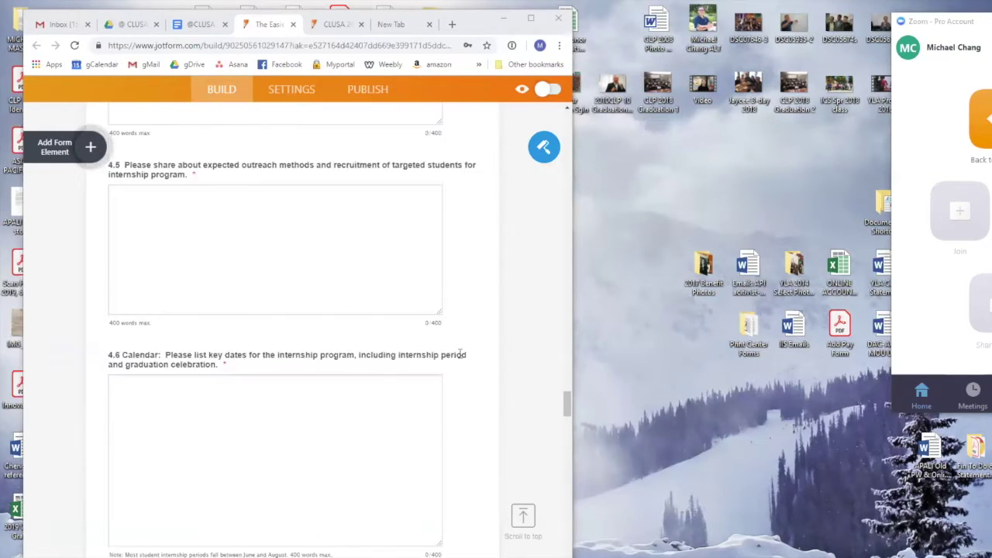
scroll(460, 355, up, 5)
drag(567, 386, 617, 191)
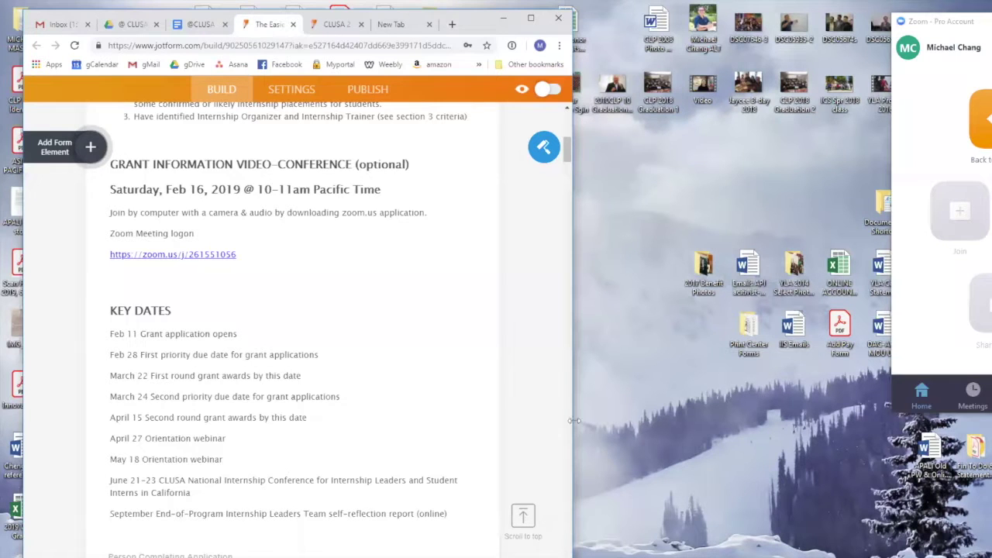
Review Section 1, Organization Information, including the 501c3 requirement, mission description, region served and program title
scroll(532, 334, down, 3)
scroll(532, 334, down, 10)
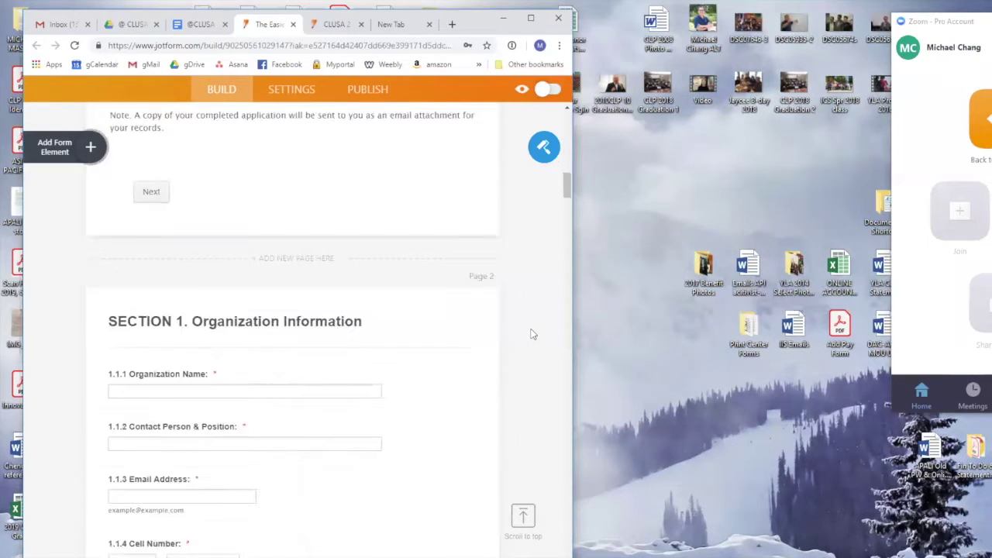
scroll(532, 334, up, 5)
scroll(532, 334, down, 7)
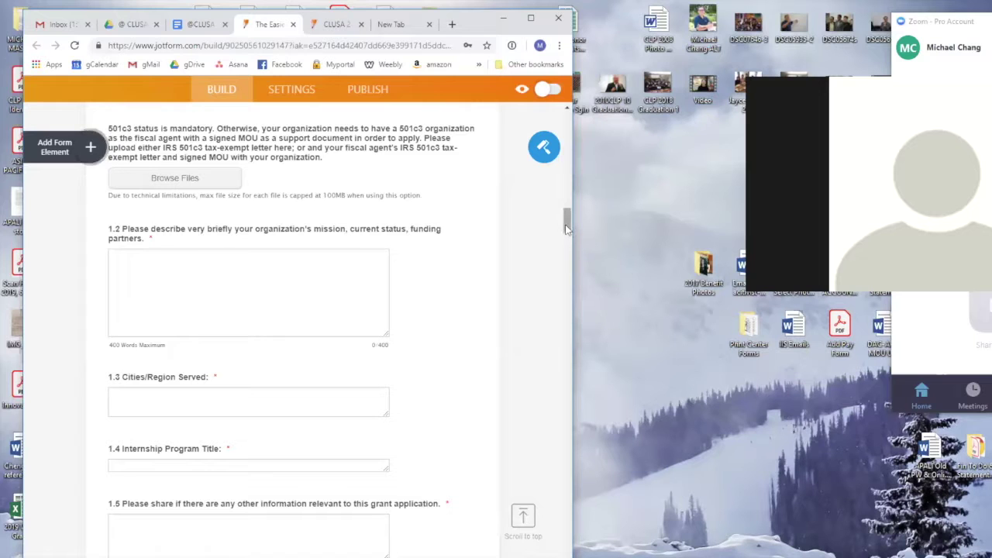
Review question 4.3 on the interns' ages and question 4.4 on programs that include minors
click(565, 281)
drag(565, 280, 570, 389)
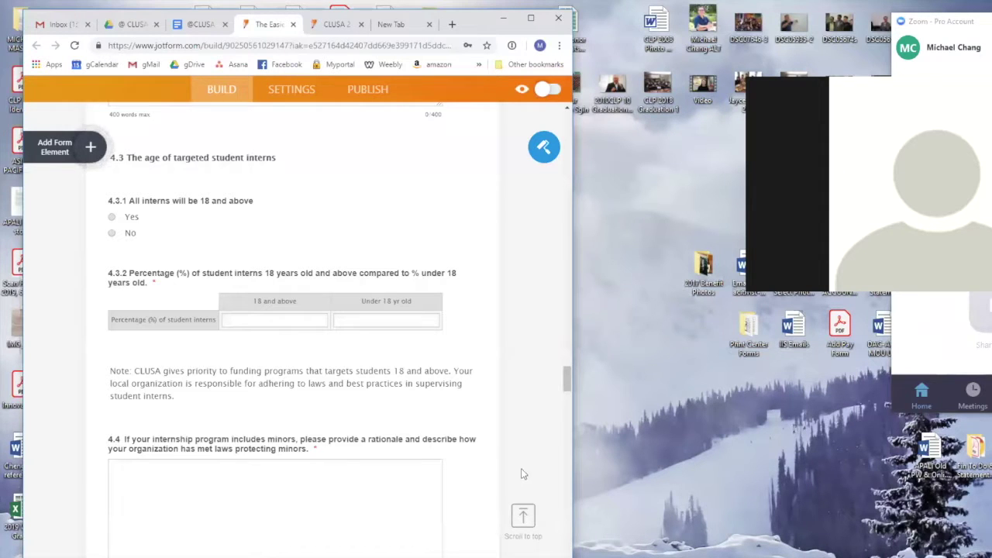
mouse_move(570, 386)
mouse_down()
mouse_move(574, 347)
mouse_move(575, 396)
mouse_up()
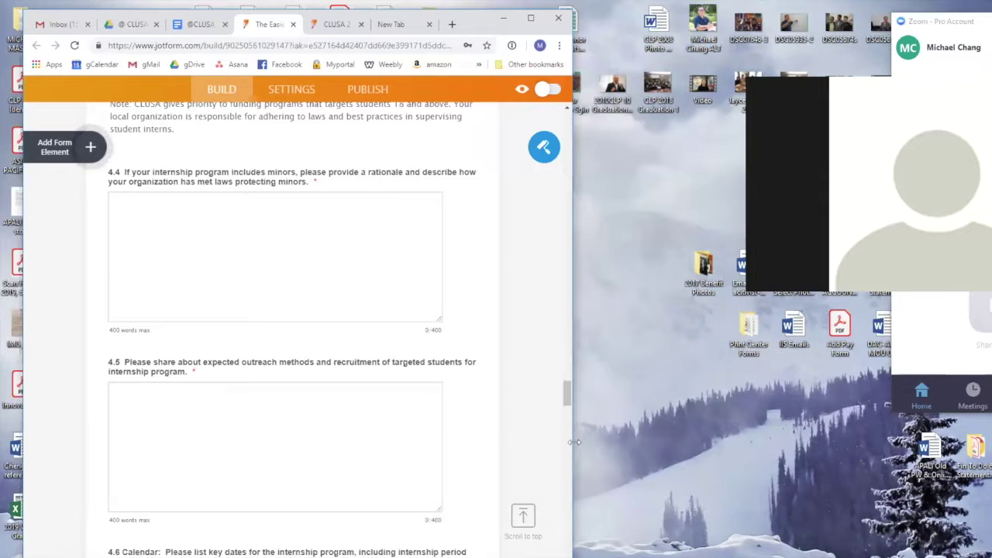
Widen the browser window to give the form builder more room beside the Zoom window
drag(577, 439, 725, 442)
scroll(657, 449, up, 5)
scroll(658, 450, down, 15)
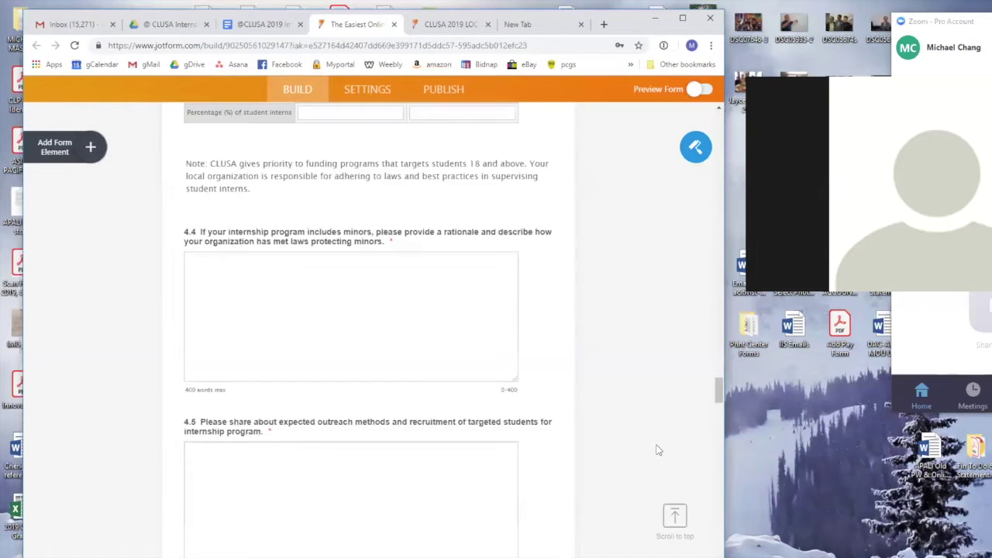
Skim the form's closing signature and submission area, and return to the Part B affirmations in sections A and B
scroll(657, 450, down, 15)
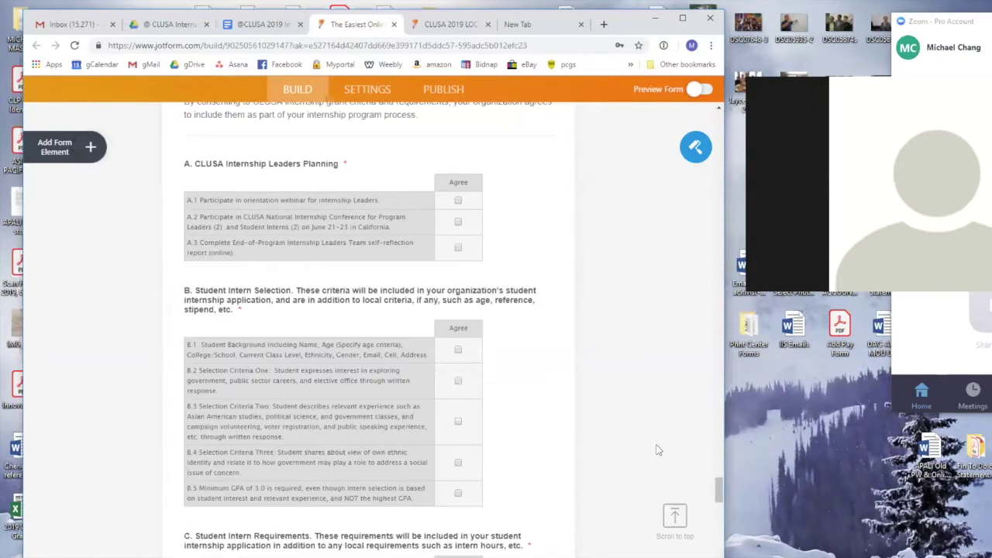
scroll(657, 450, down, 3)
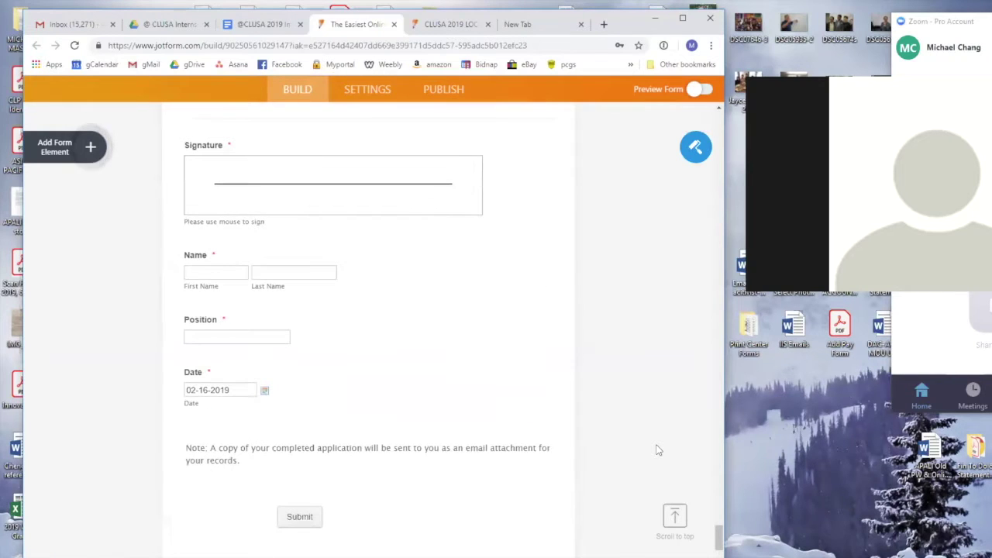
scroll(657, 450, down, 3)
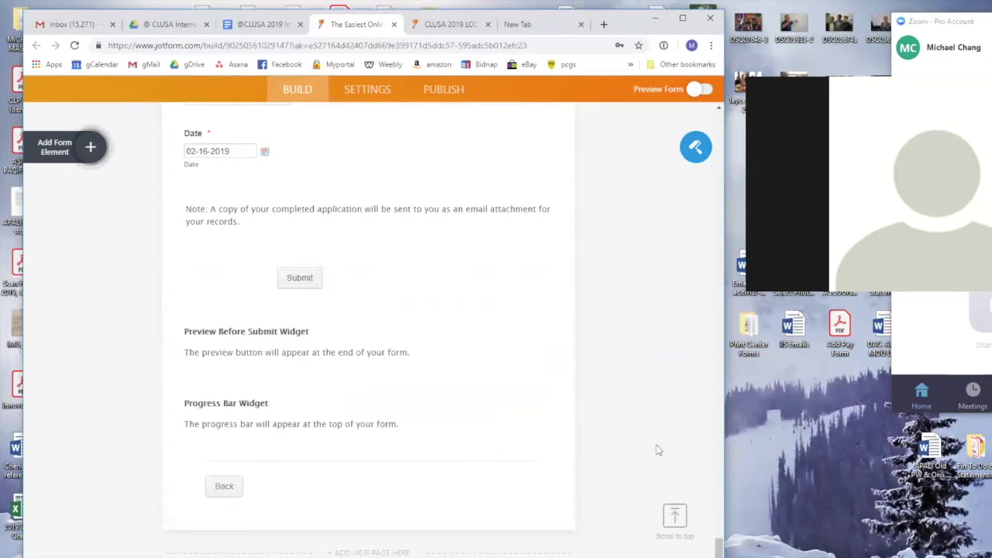
scroll(658, 450, up, 20)
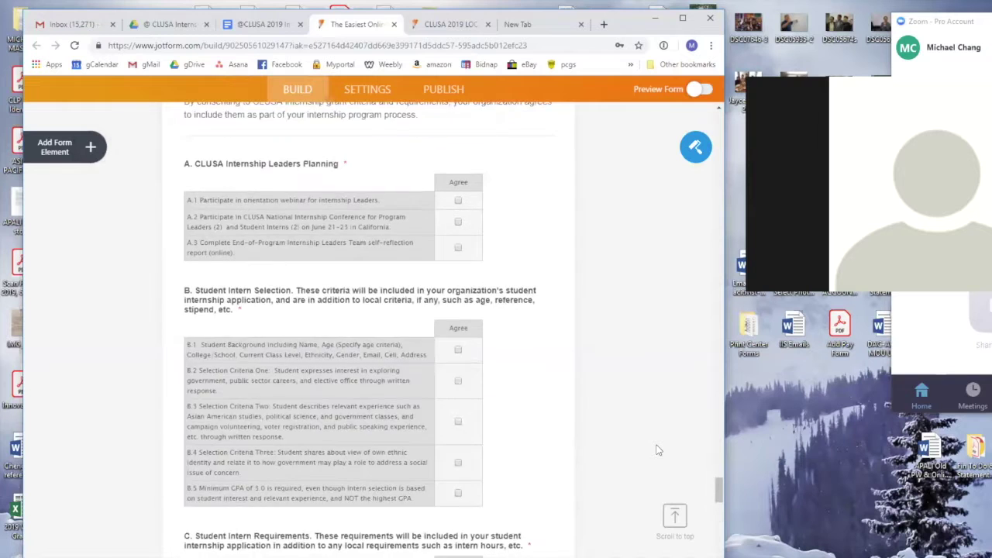
Go back through the form from the Part B affirmations to the video-conference information and key dates on the first page
scroll(657, 447, up, 20)
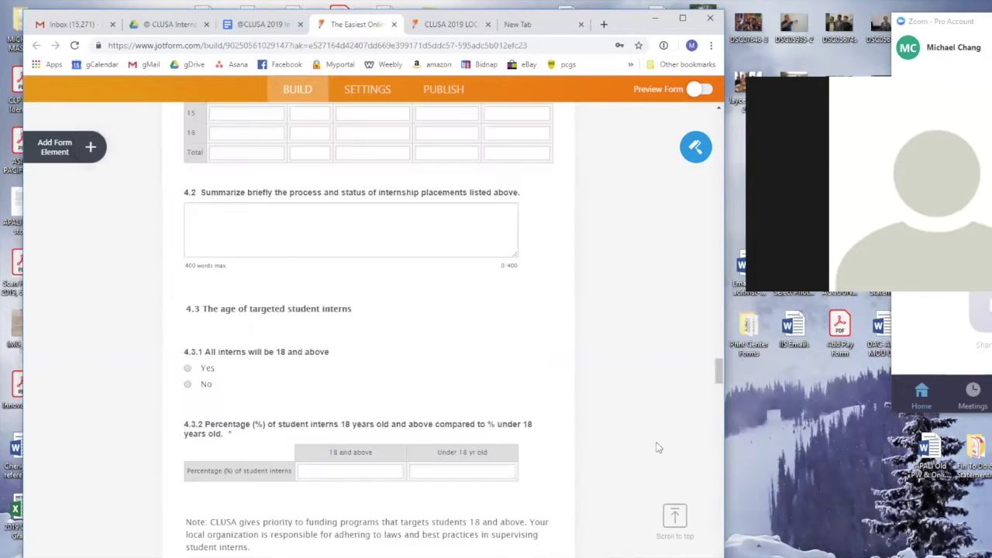
scroll(657, 447, up, 12)
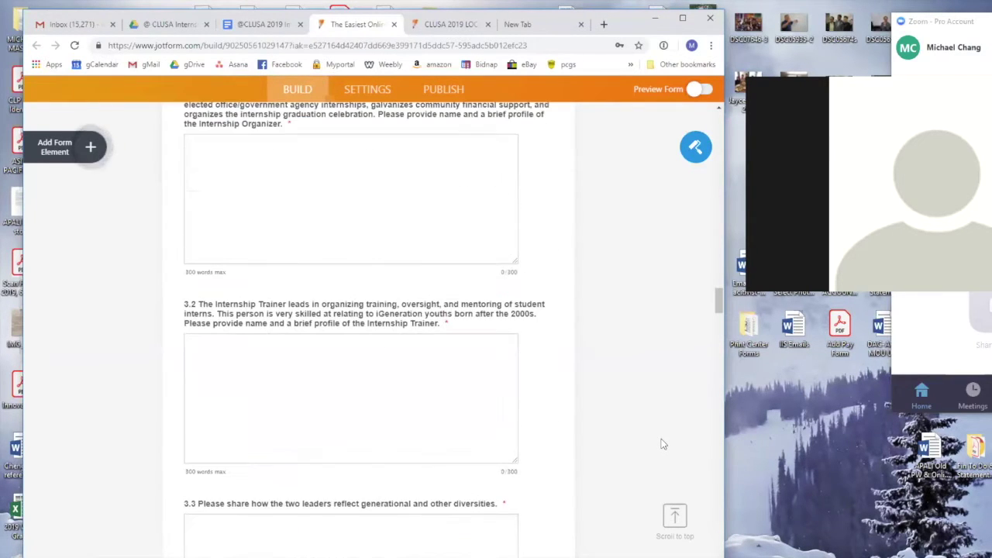
scroll(663, 444, up, 18)
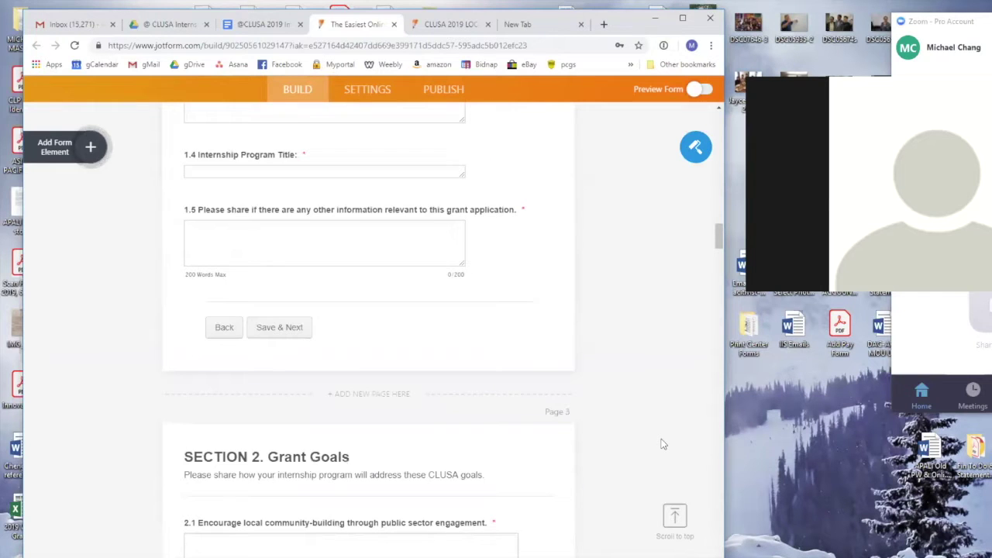
scroll(662, 444, up, 18)
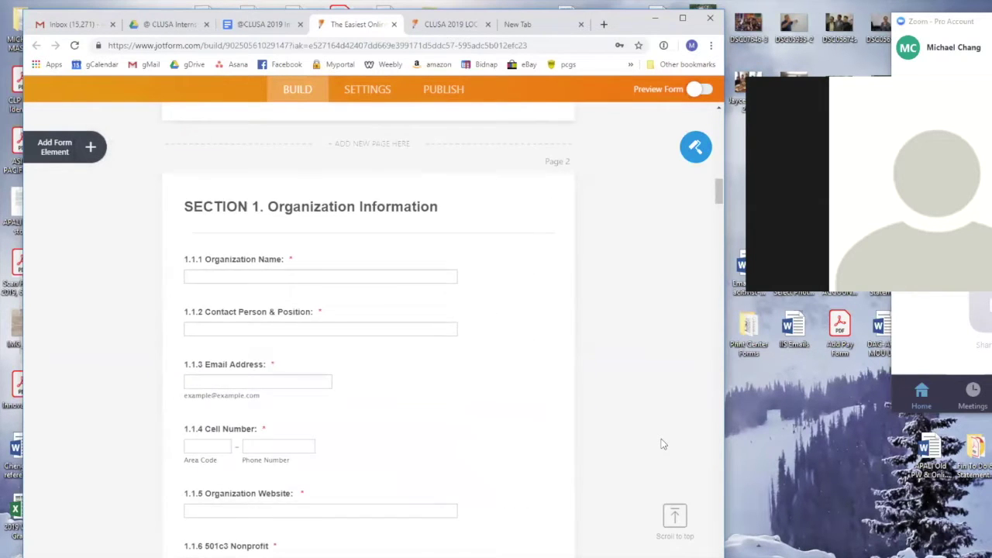
scroll(663, 444, up, 5)
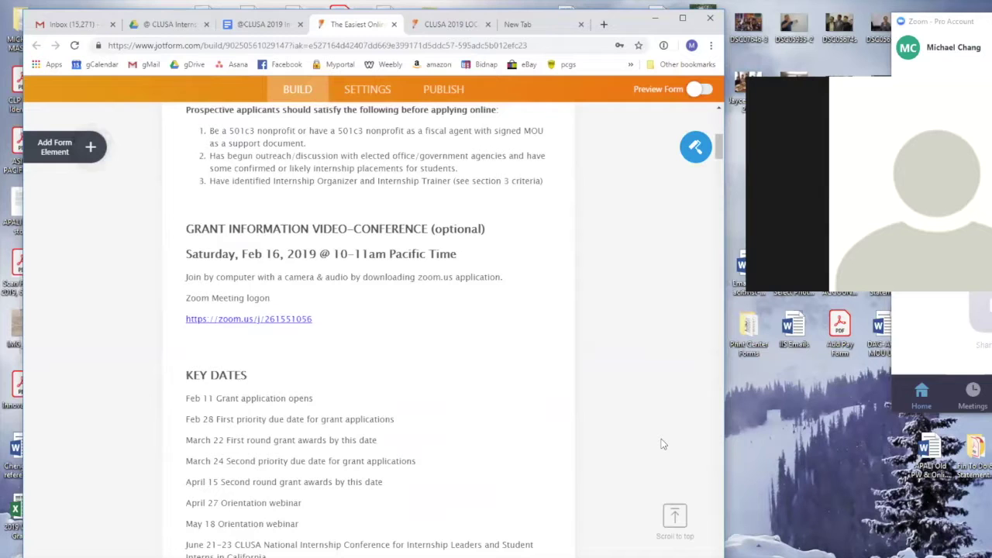
Review Section 2, Grant Goals, including questions 2.1 on community-building and 2.2 on interest in seeking local public office
scroll(663, 444, down, 8)
scroll(663, 444, down, 8)
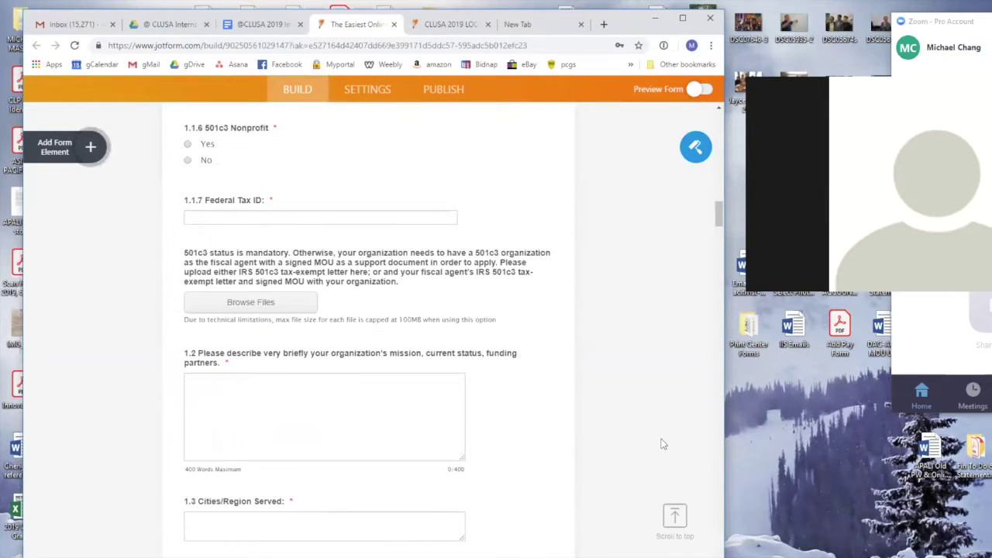
scroll(663, 444, down, 2)
scroll(662, 444, down, 8)
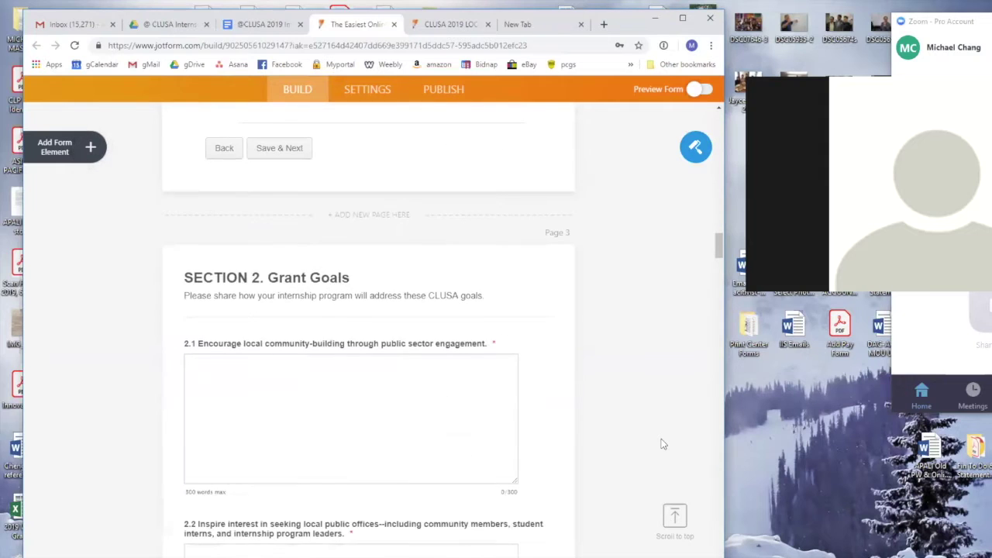
scroll(663, 445, down, 2)
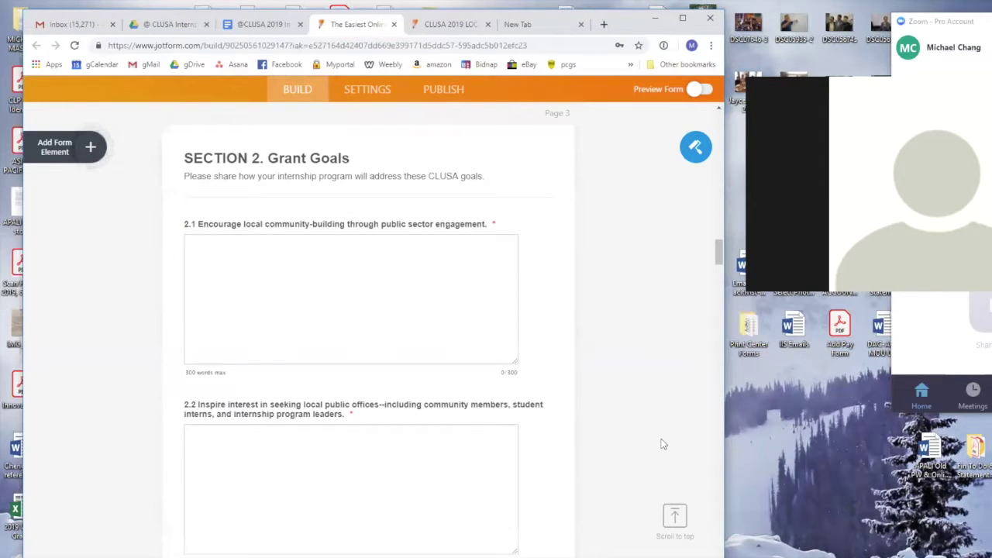
scroll(663, 444, down, 1)
Return to the grant application's introduction and review the program description and the prerequisites for prospective applicants
scroll(663, 444, up, 1)
scroll(619, 413, up, 8)
scroll(619, 413, up, 10)
scroll(619, 413, up, 15)
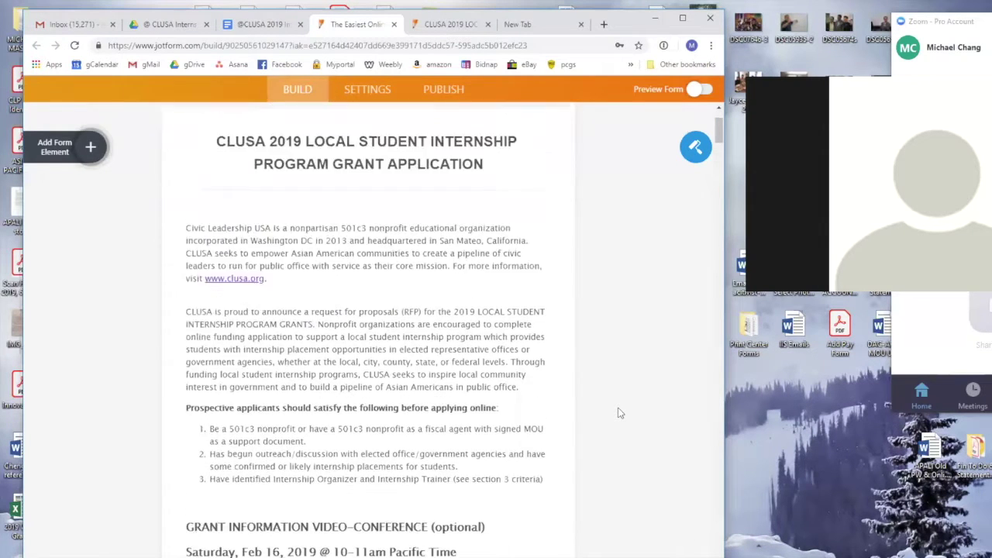
scroll(618, 413, up, 3)
scroll(618, 413, down, 4)
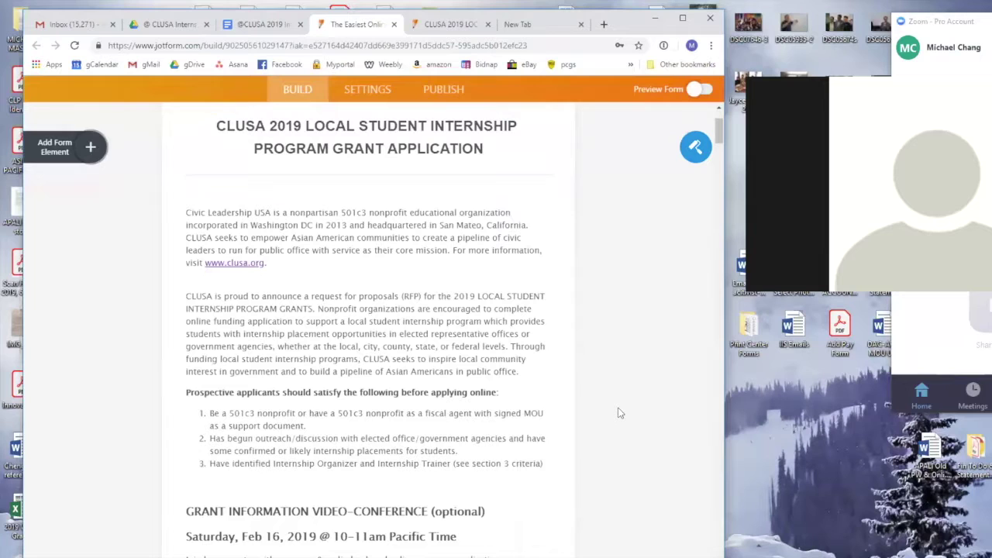